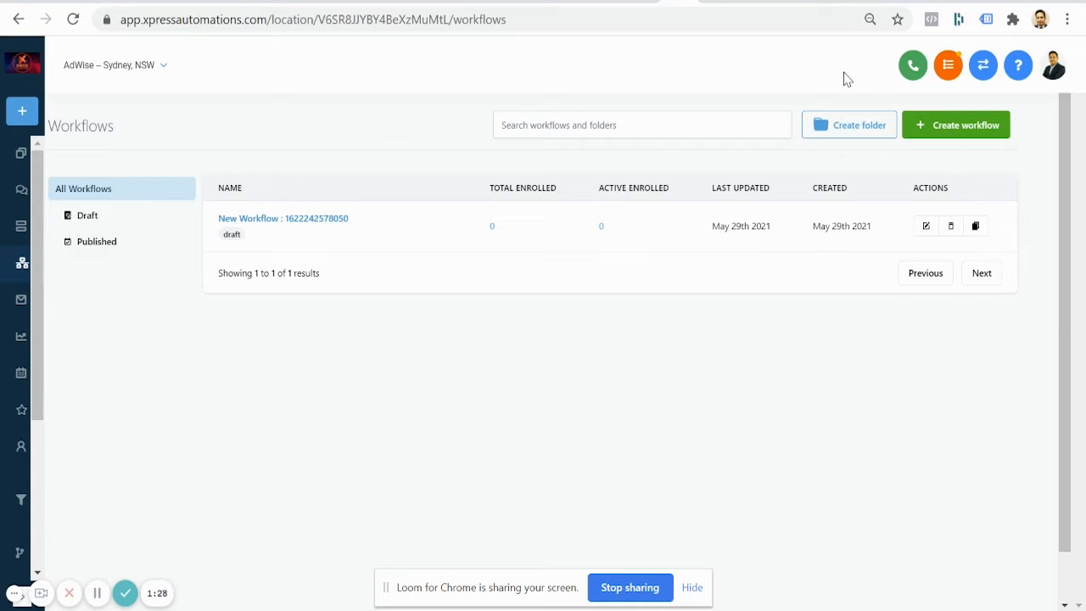
Step: Create a new blank workflow using the Start from scratch option, without importing a campaign
left_click(972, 137)
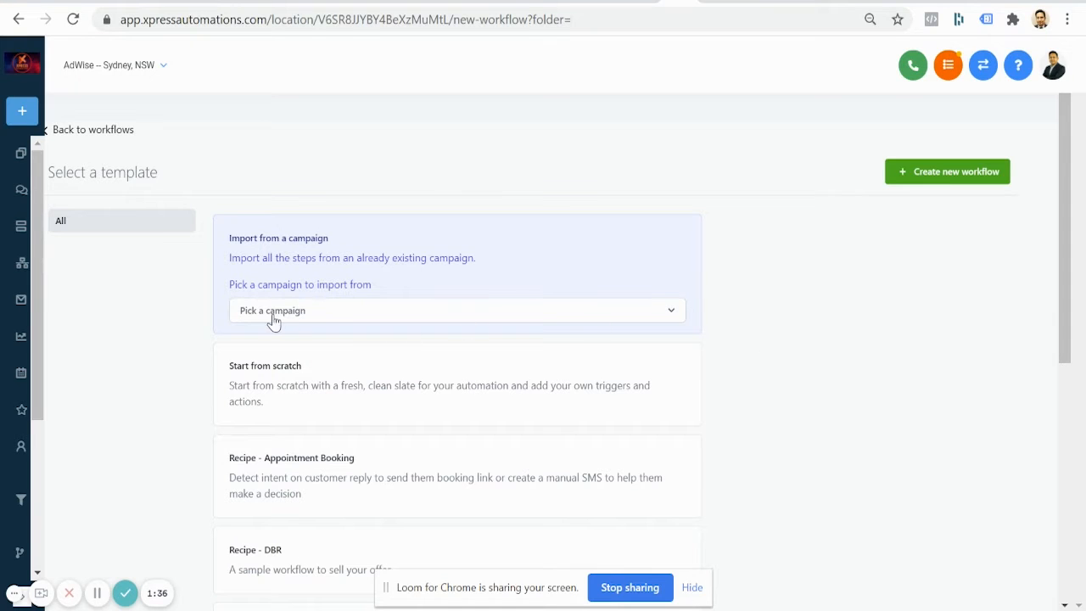
left_click(369, 312)
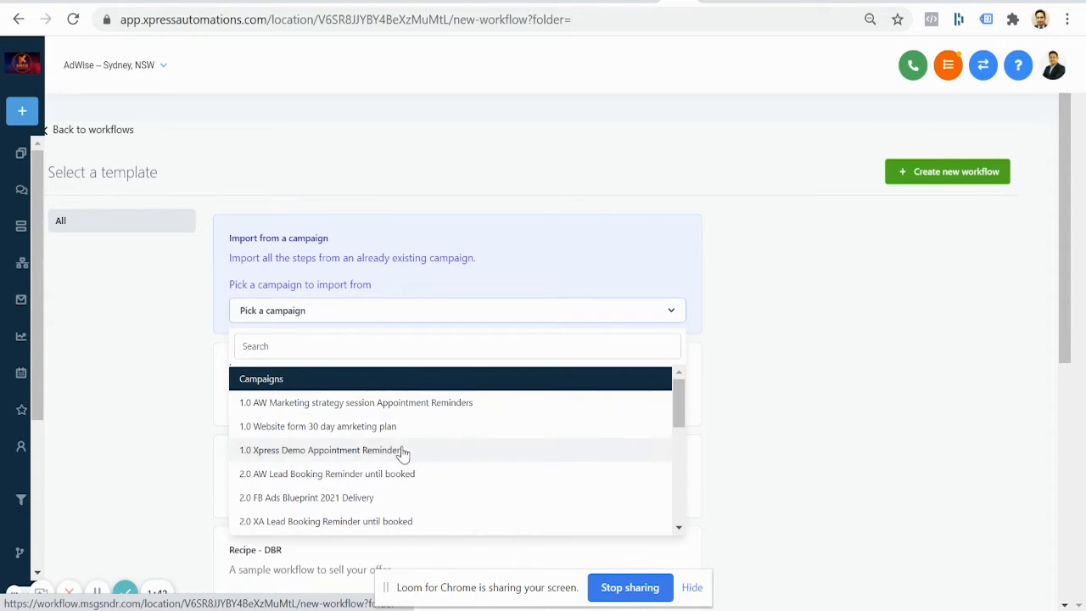
left_click(145, 358)
scroll(146, 358, "down", 3)
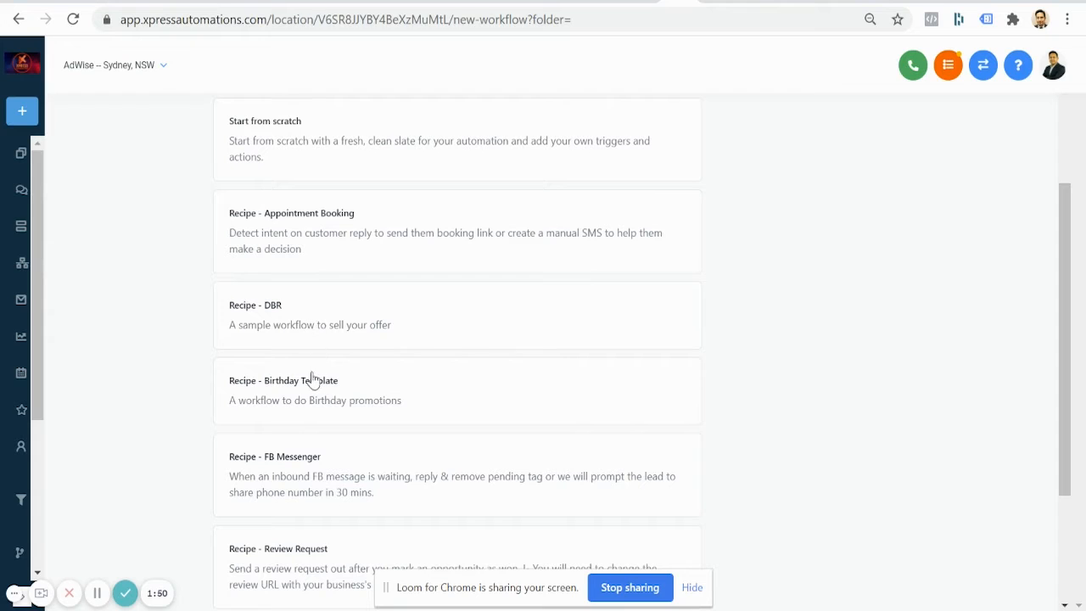
scroll(314, 399, "down", 3)
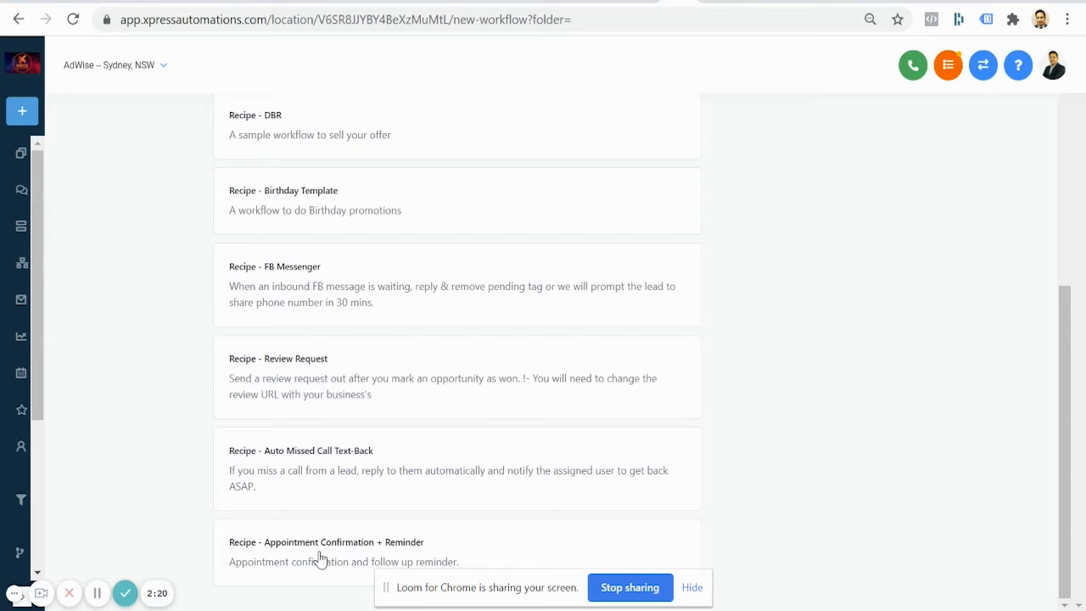
scroll(320, 557, "up", 5)
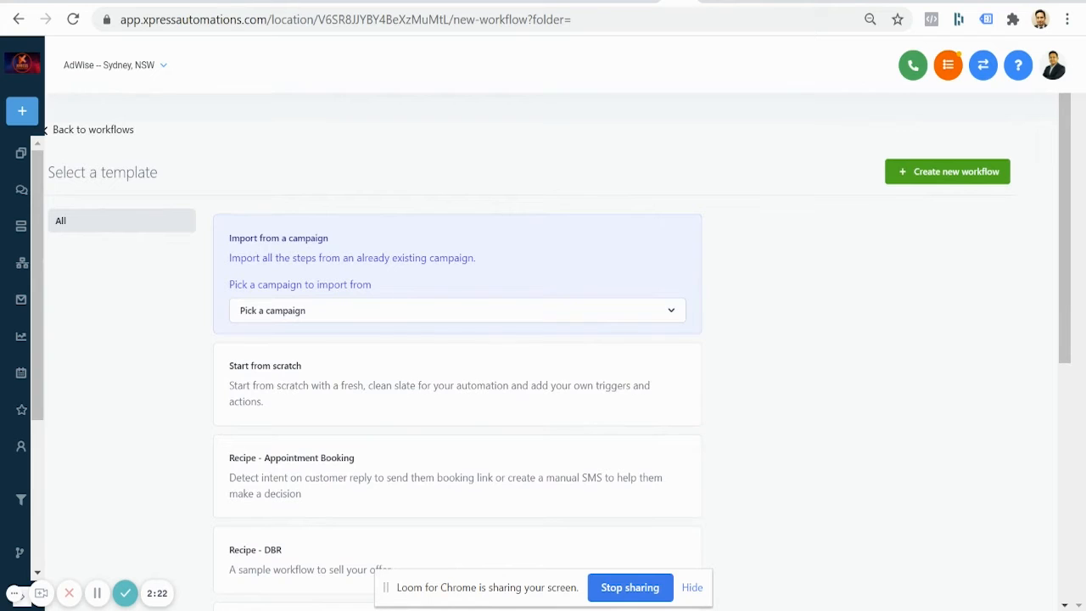
left_click(348, 391)
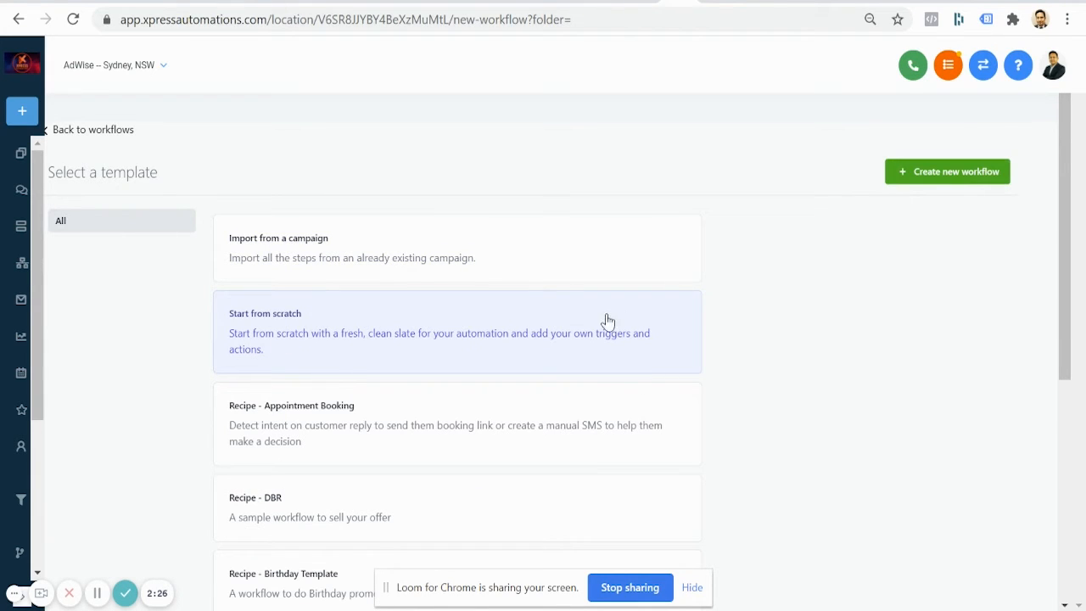
left_click(959, 173)
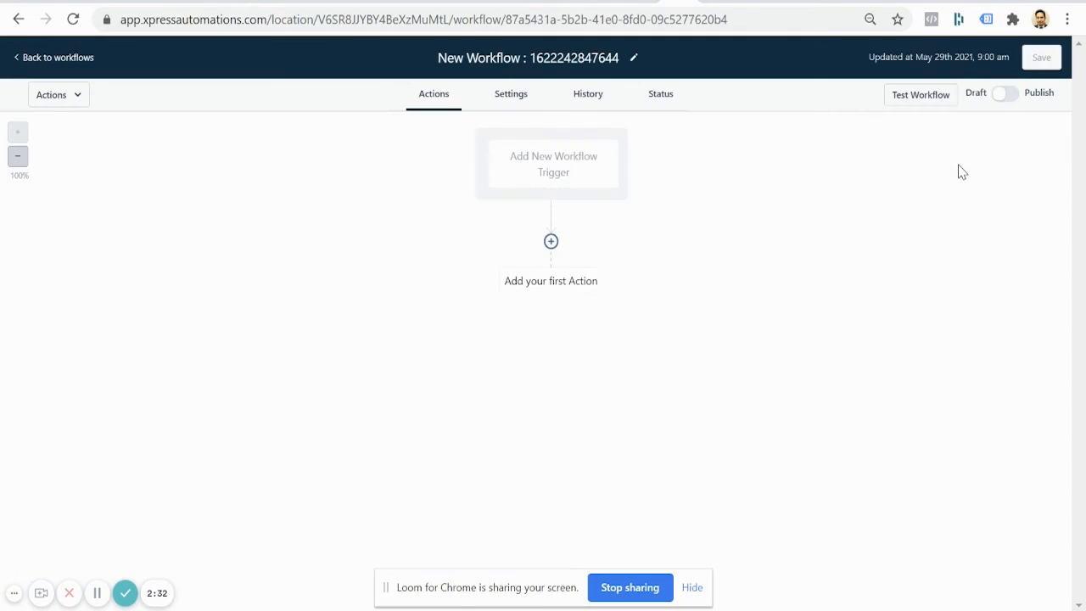
Step: Add a Facebook lead form submitted trigger named '25.0 Facebook Lead Ad For Real Estate agents'
left_click(555, 164)
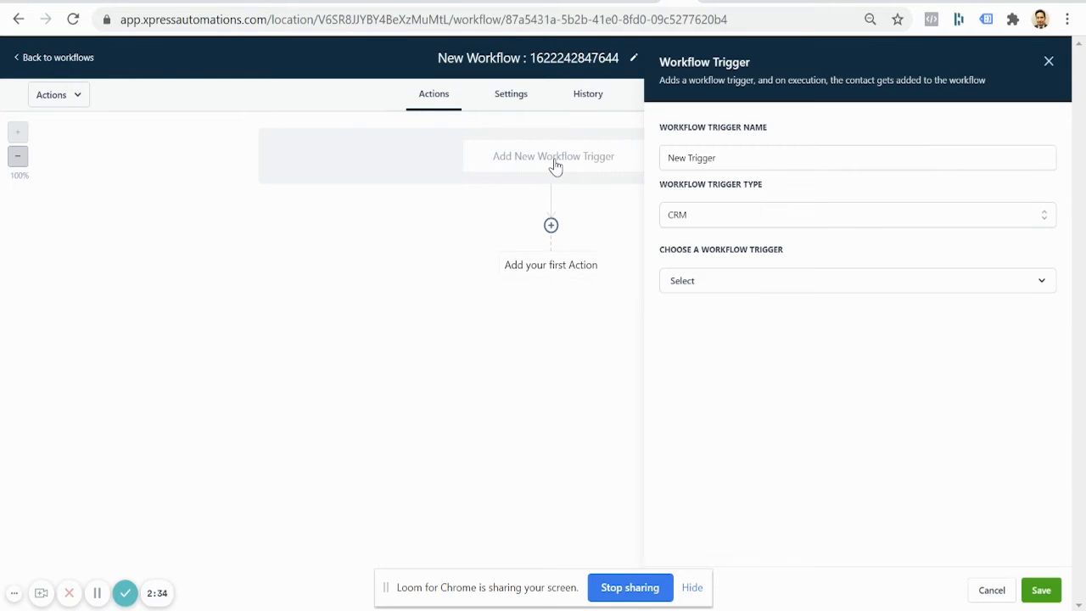
triple_click(723, 160)
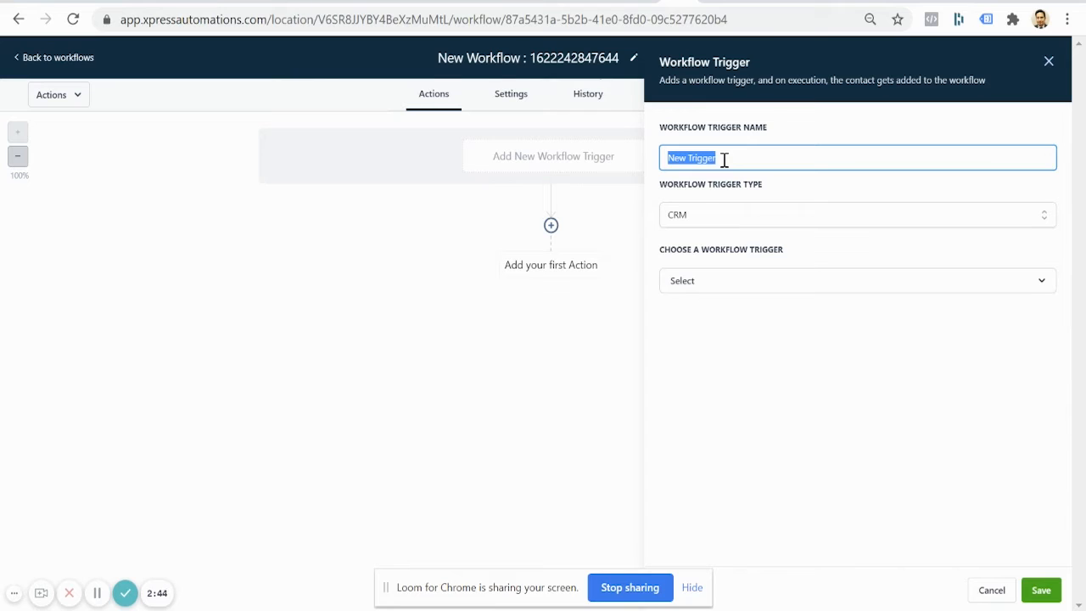
type("25.0 Facebook Le")
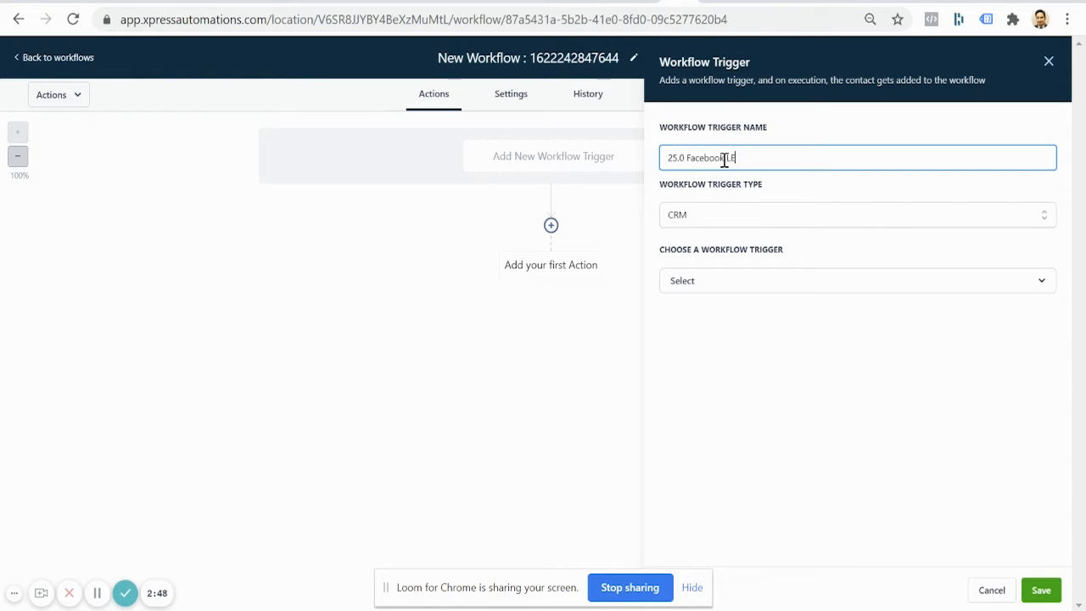
type("ad Ad For Real Estate agents")
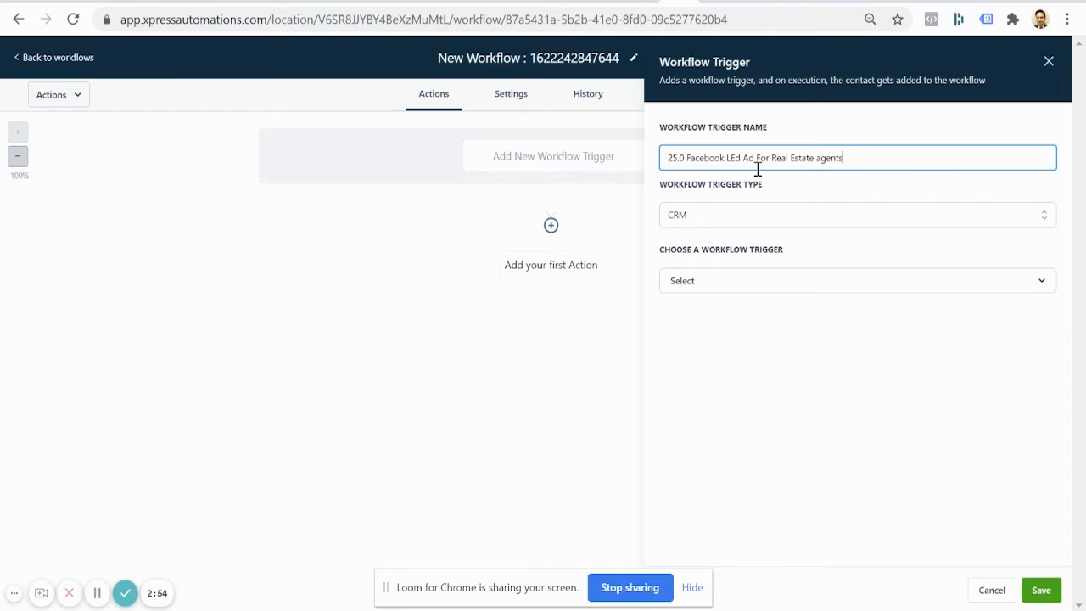
left_click(827, 217)
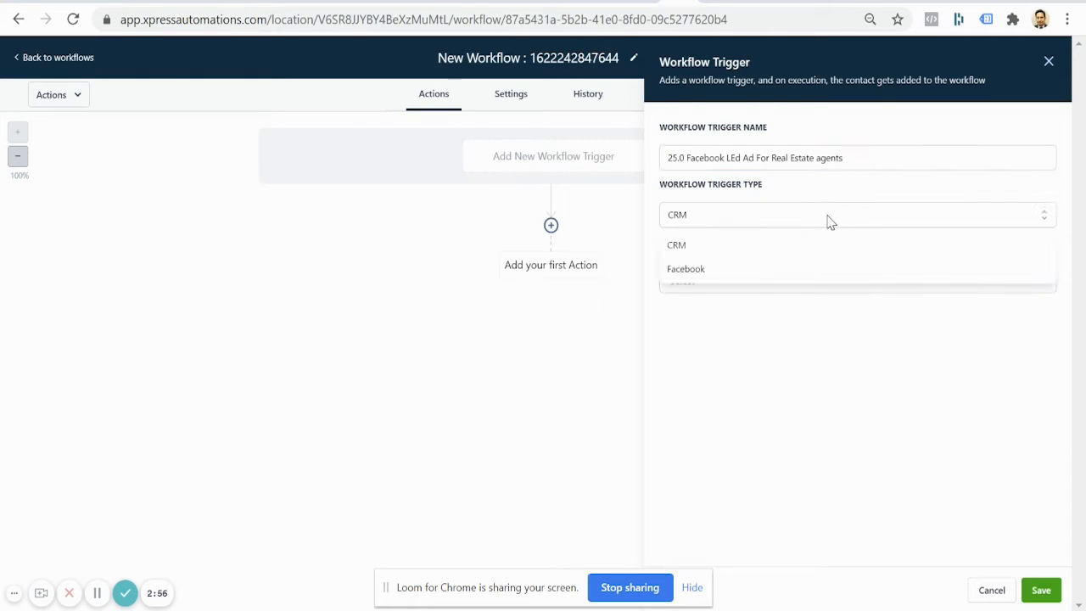
left_click(696, 273)
left_click(697, 282)
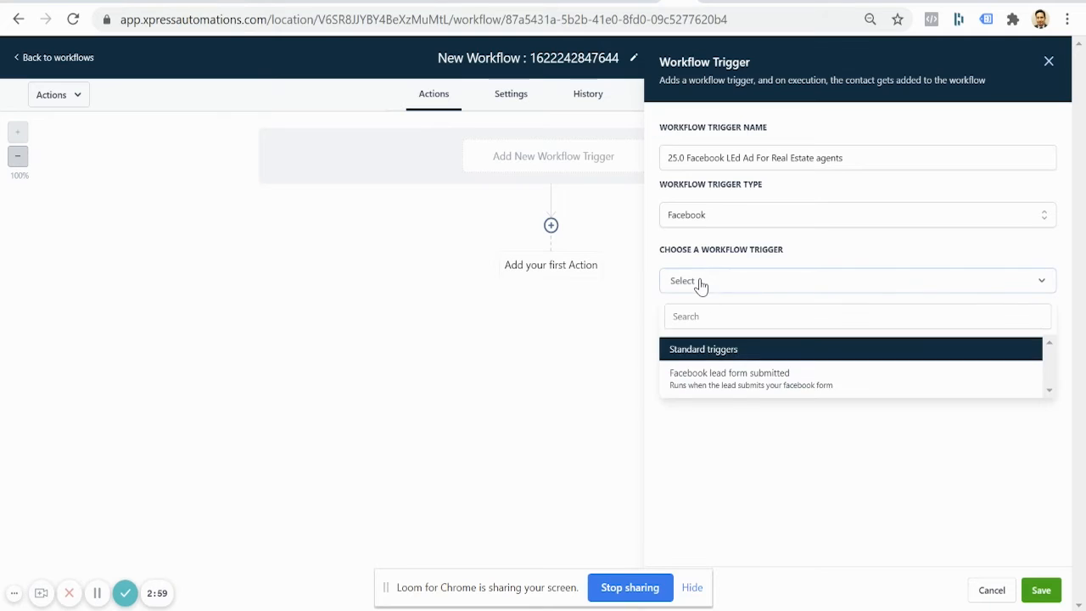
left_click(740, 386)
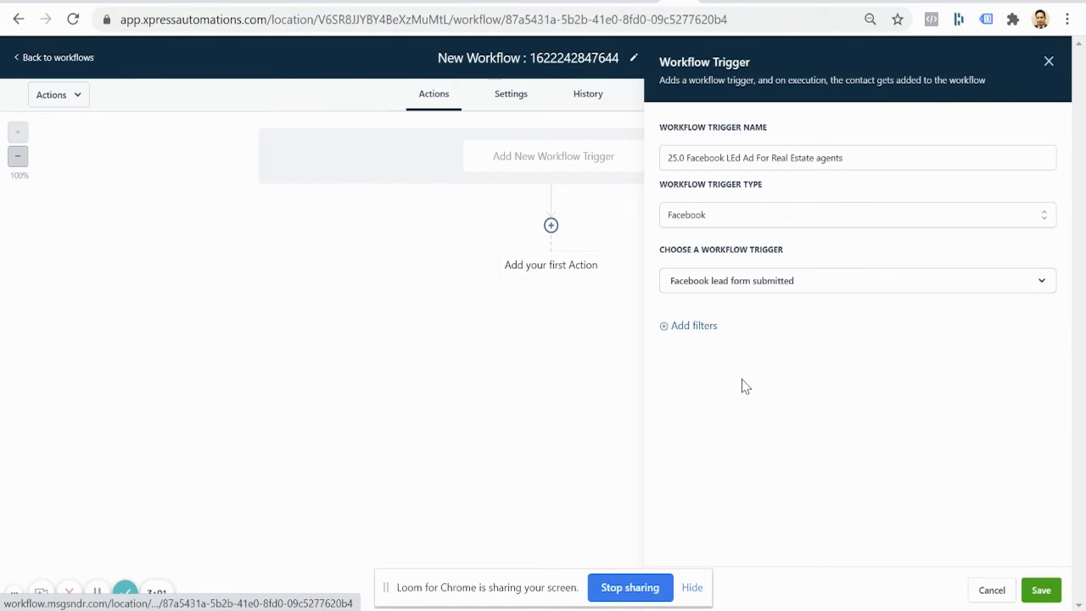
Step: Filter the trigger to the 25.0 June 2021 lead form and save it
left_click(699, 330)
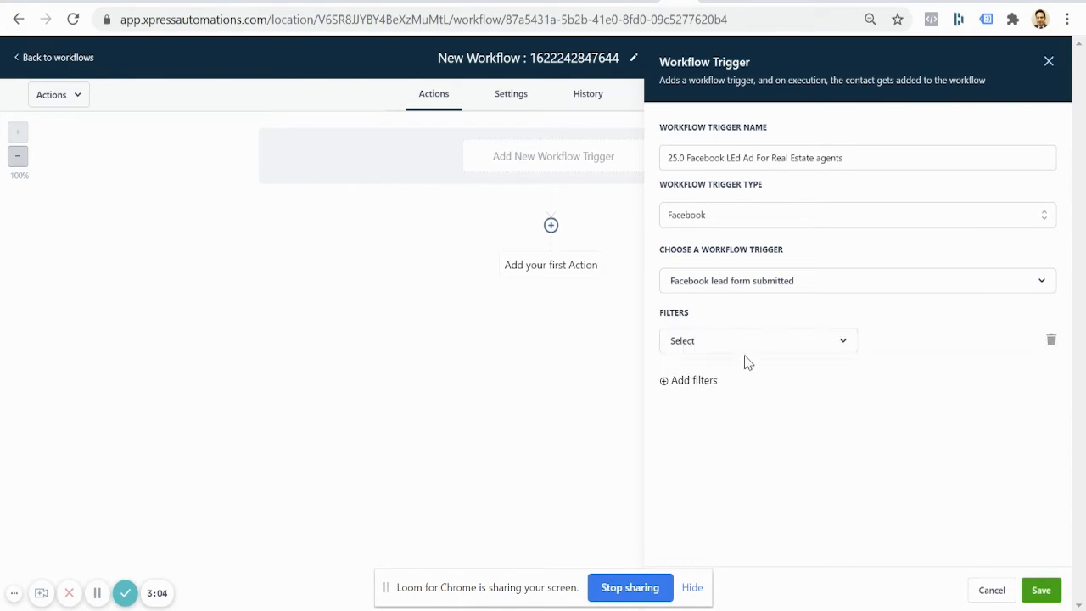
left_click(743, 344)
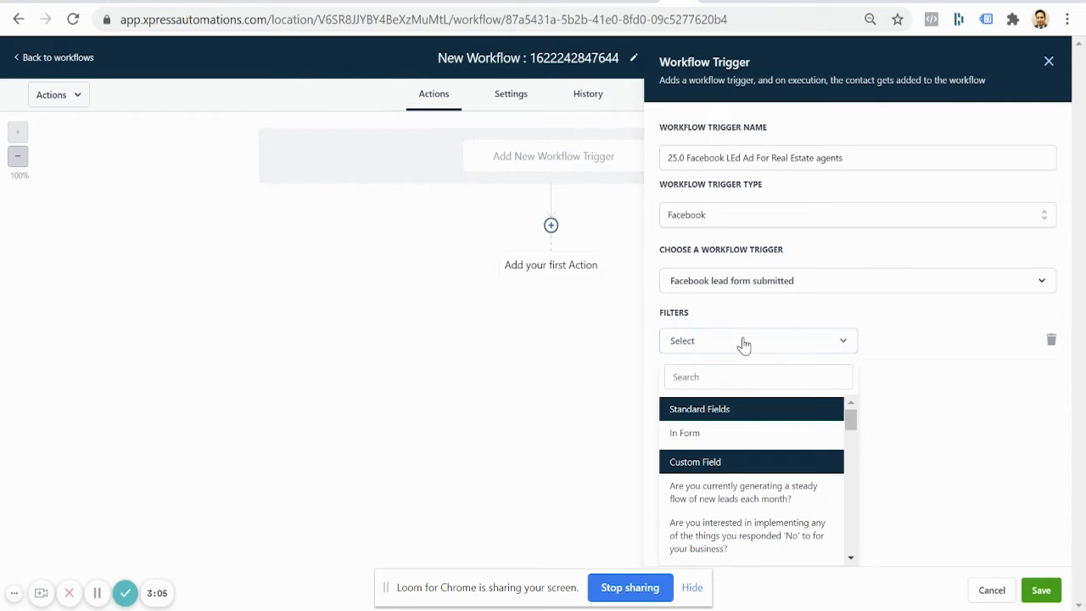
left_click(701, 436)
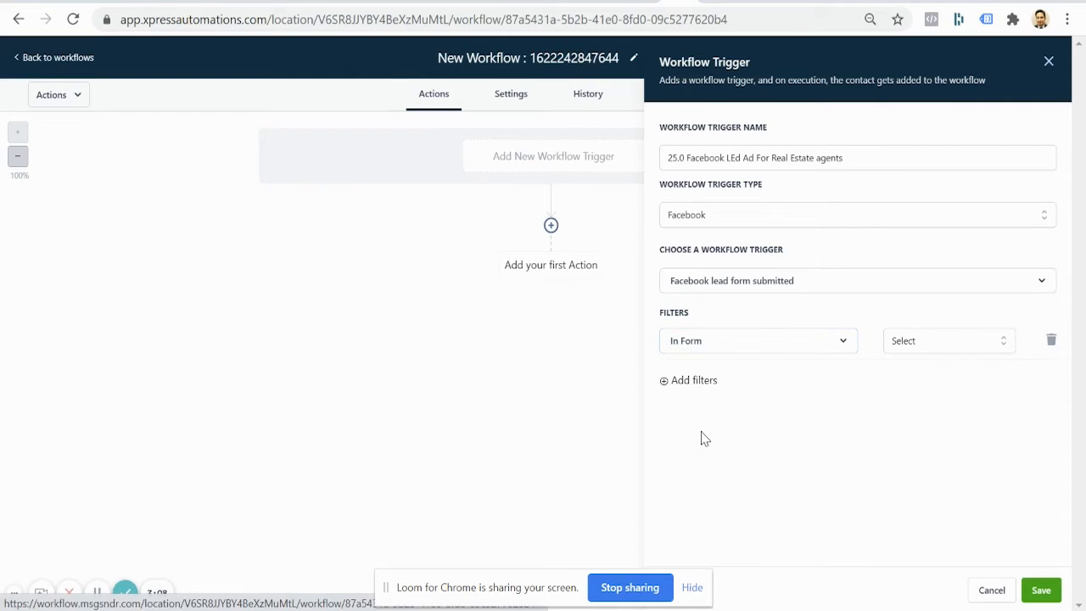
left_click(925, 346)
left_click(928, 422)
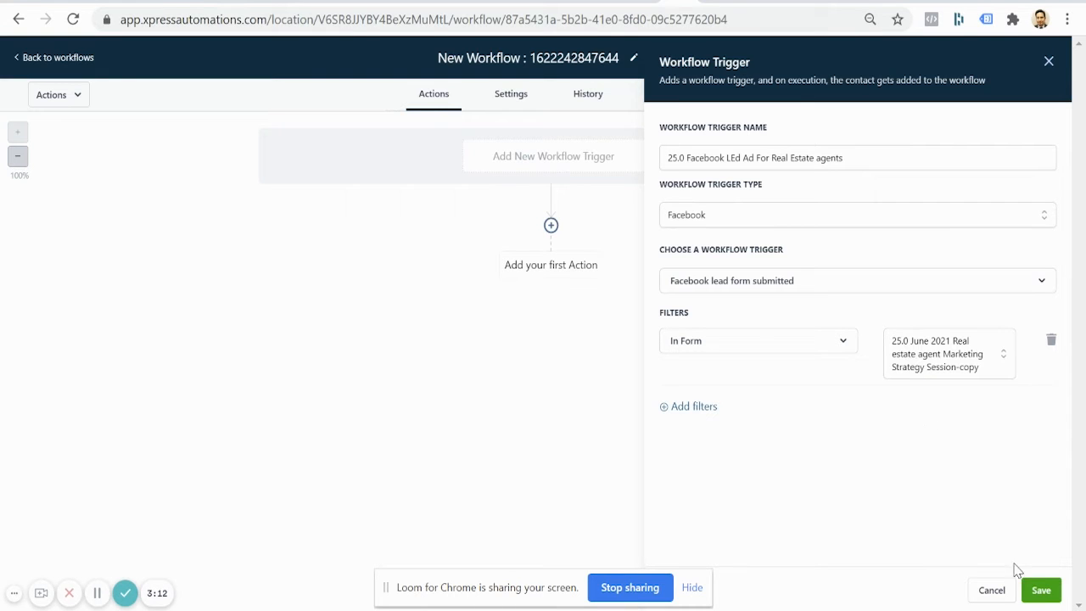
left_click(1039, 589)
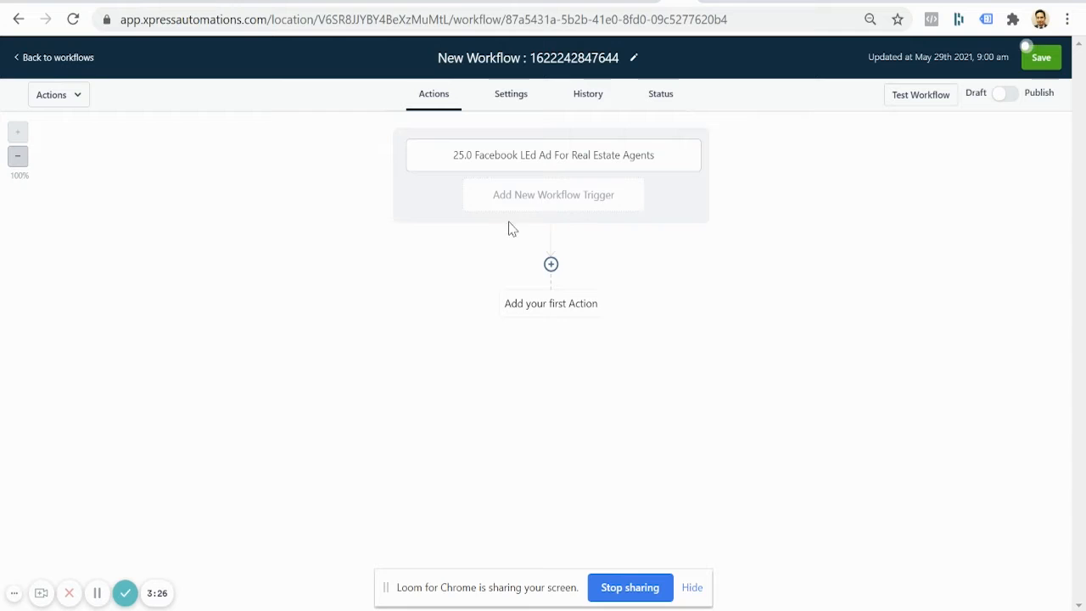
Step: Add a second Facebook lead form submitted trigger named '23.0 Facebook Form For Real Estate Agents'
left_click(563, 211)
triple_click(763, 160)
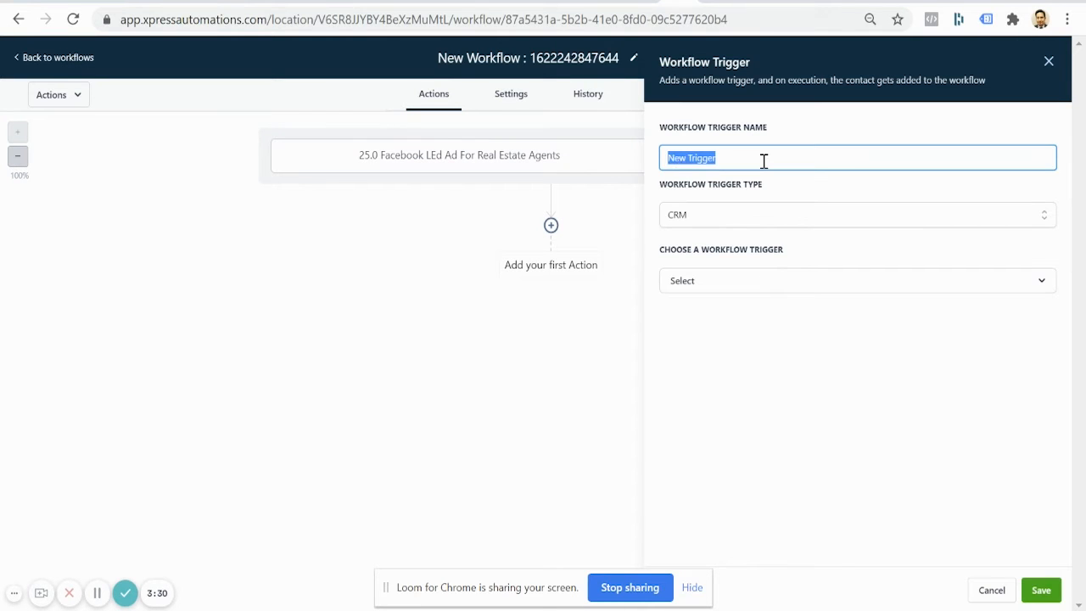
type("23.0")
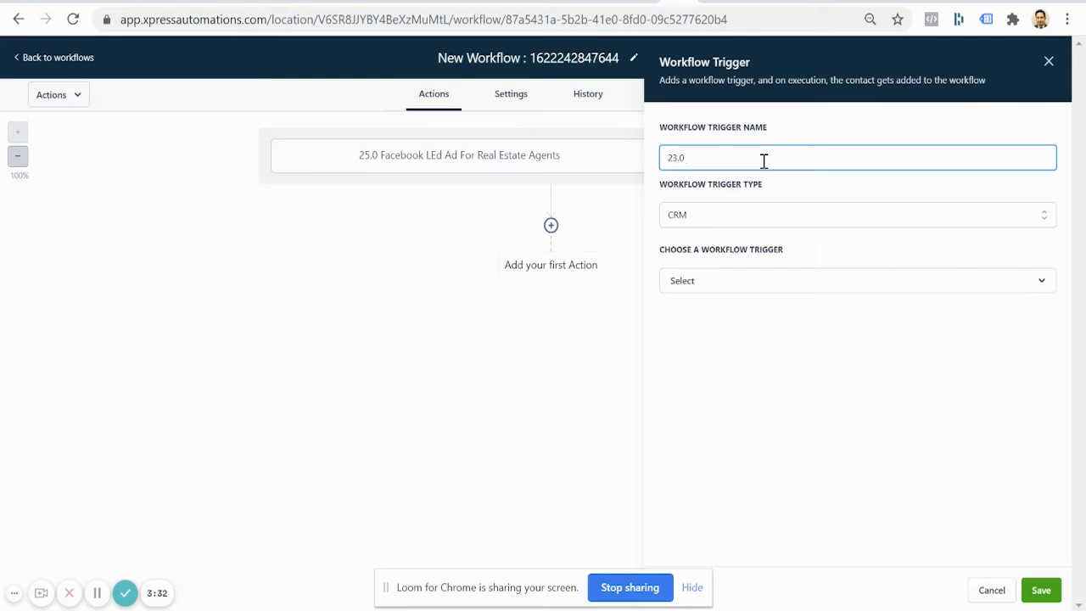
type(" Facebook Form For Real Estate Agents")
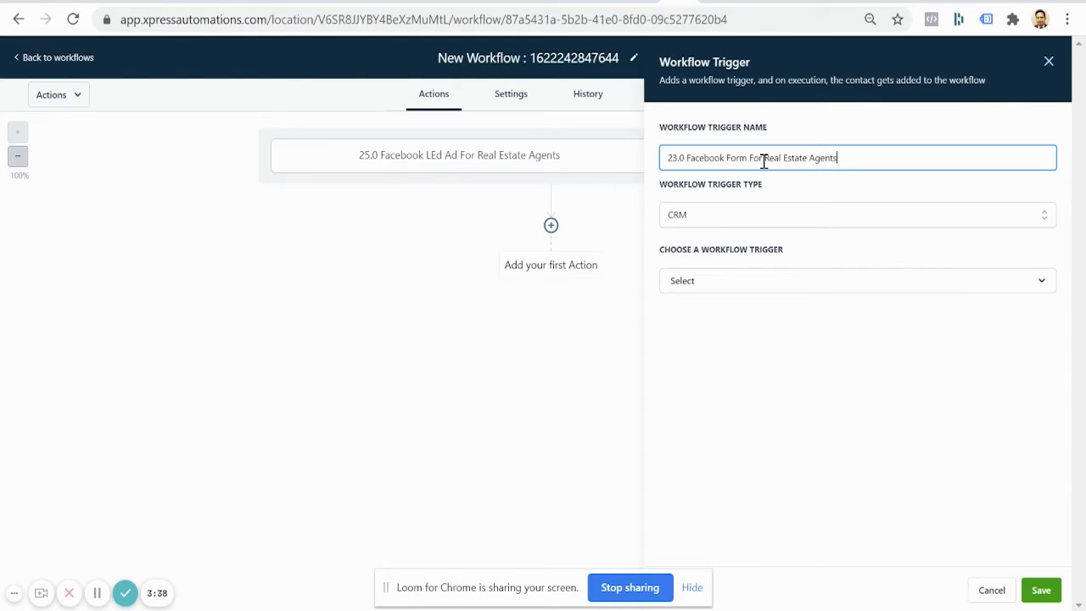
left_click(776, 223)
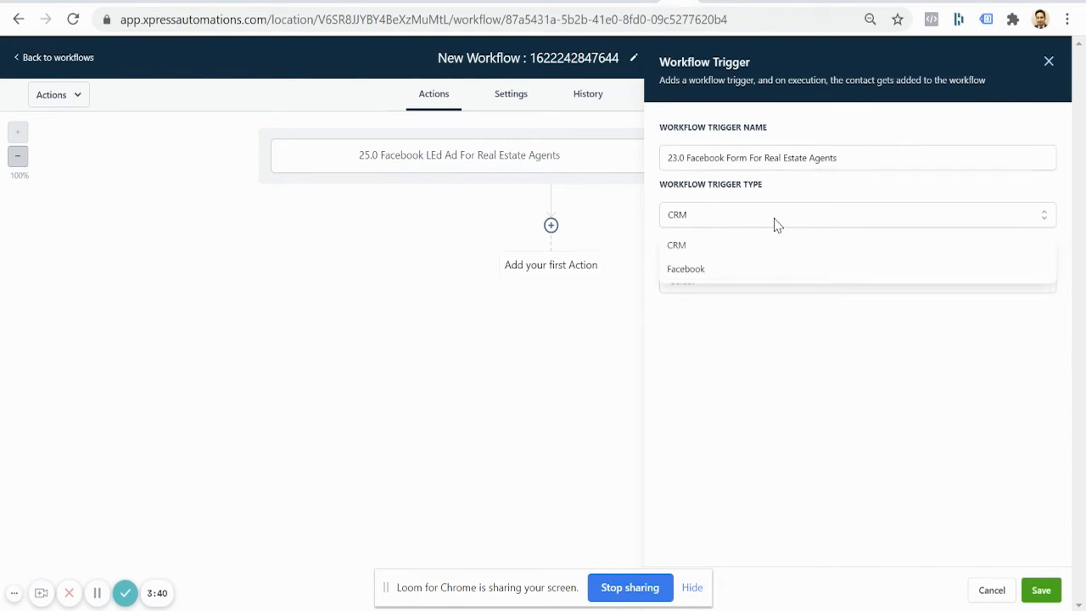
left_click(766, 270)
left_click(766, 281)
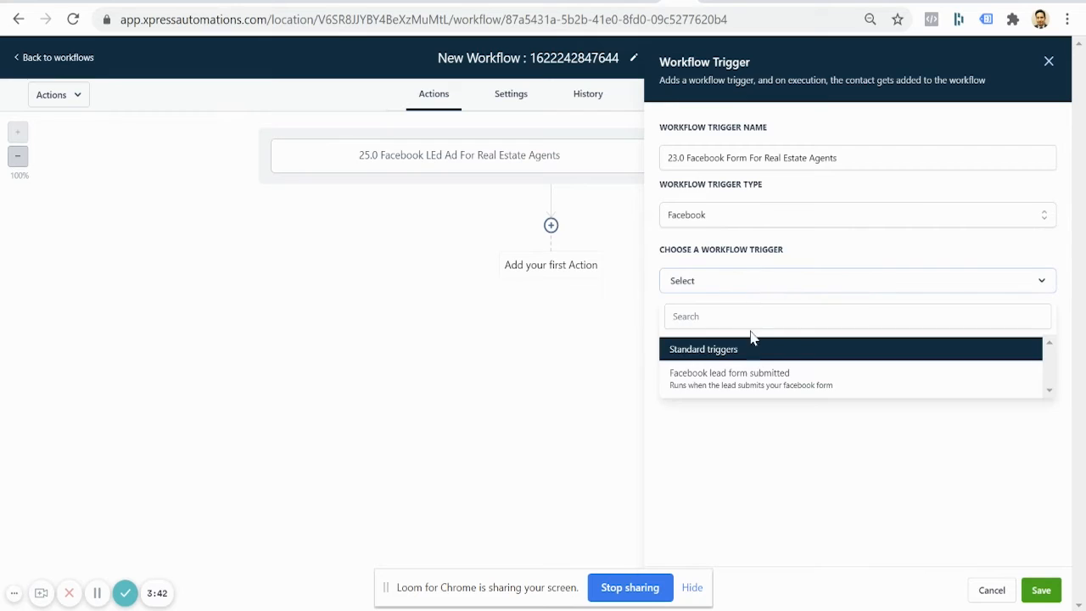
left_click(751, 379)
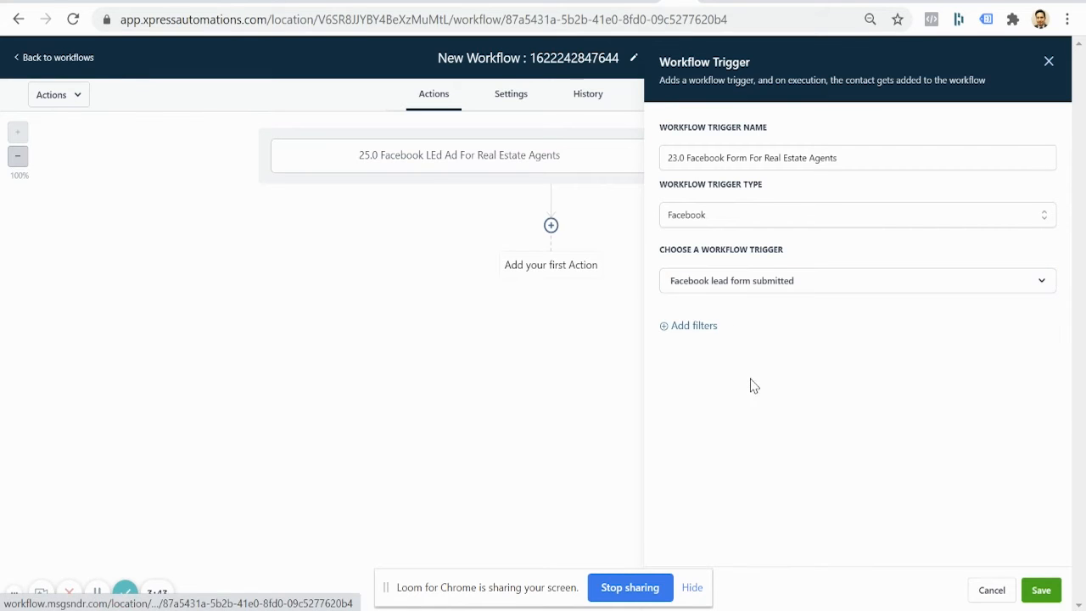
Step: Filter the second trigger to the 23.0 June 2021 lead form and save it
left_click(709, 329)
left_click(710, 344)
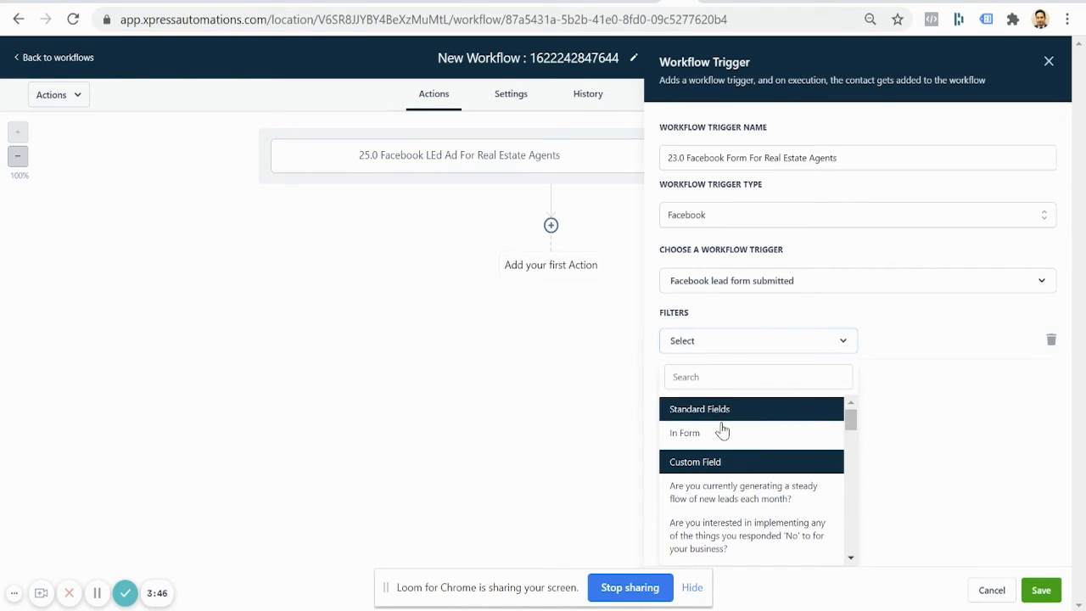
left_click(686, 435)
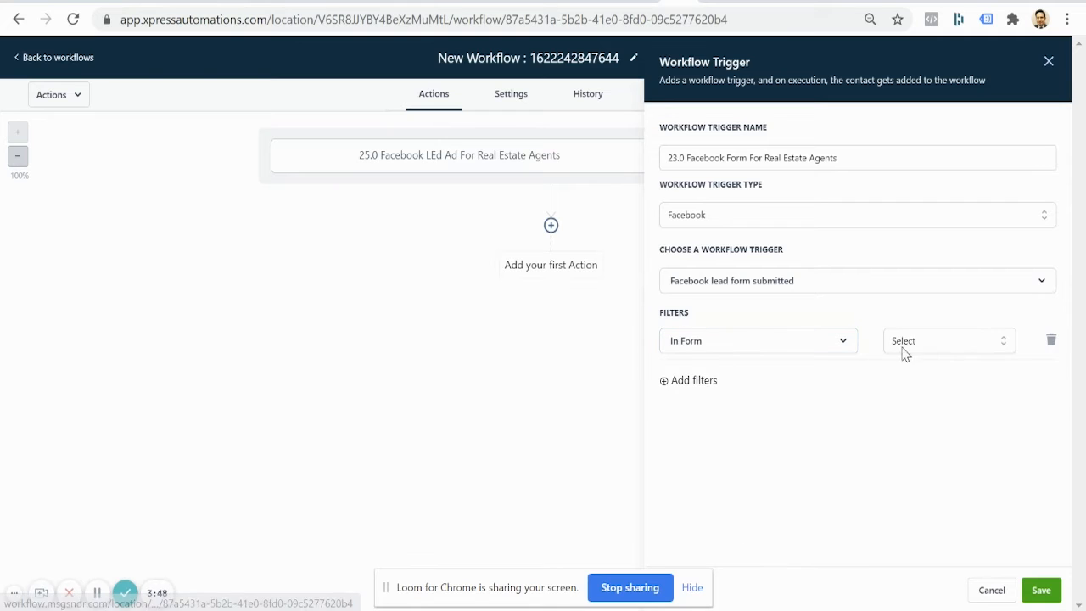
left_click(948, 343)
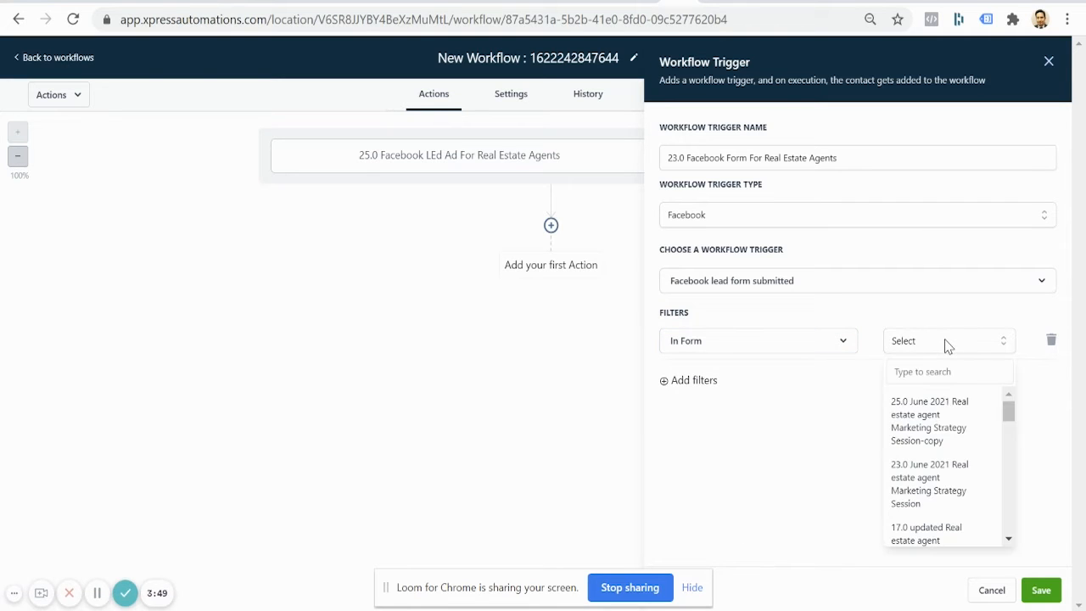
left_click(944, 480)
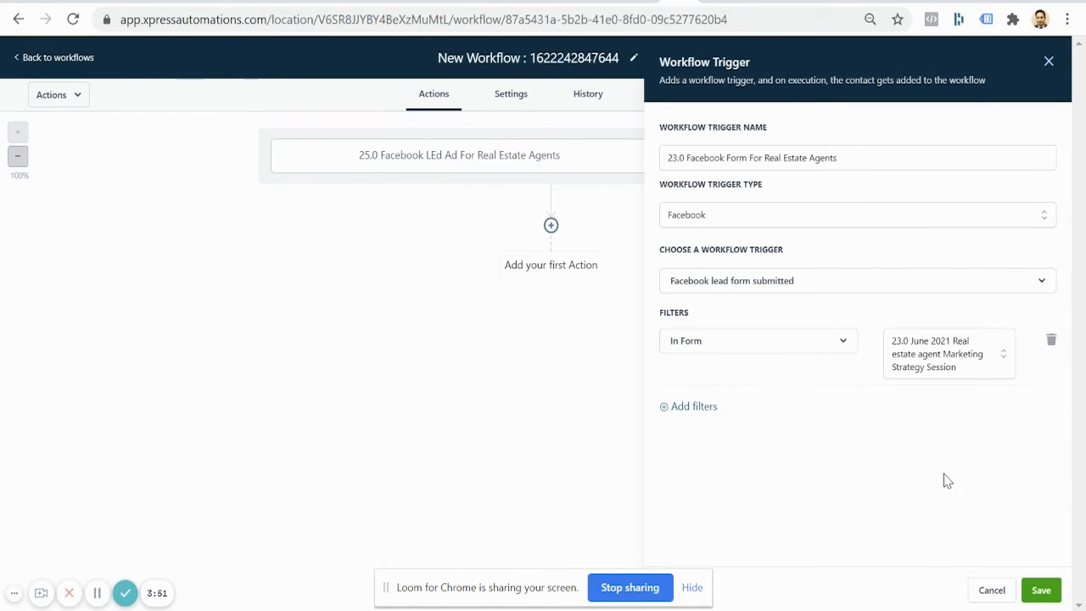
left_click(1042, 589)
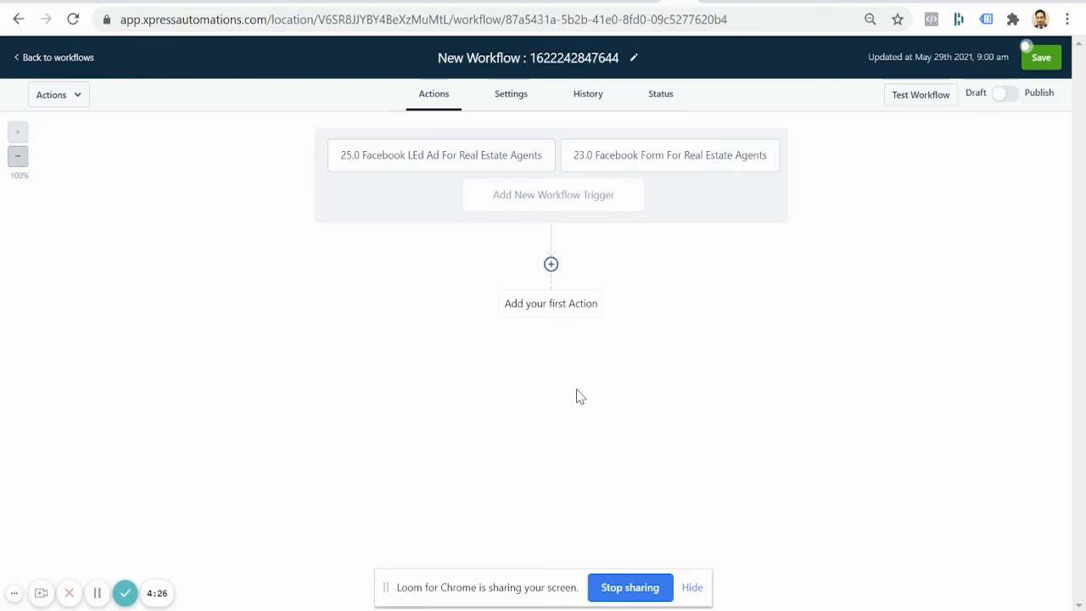
Step: Add a 'Create Opportunity in my pipeline' action using AdWise Main Pipeline, stage Follow Up - Fresh
left_click(551, 266)
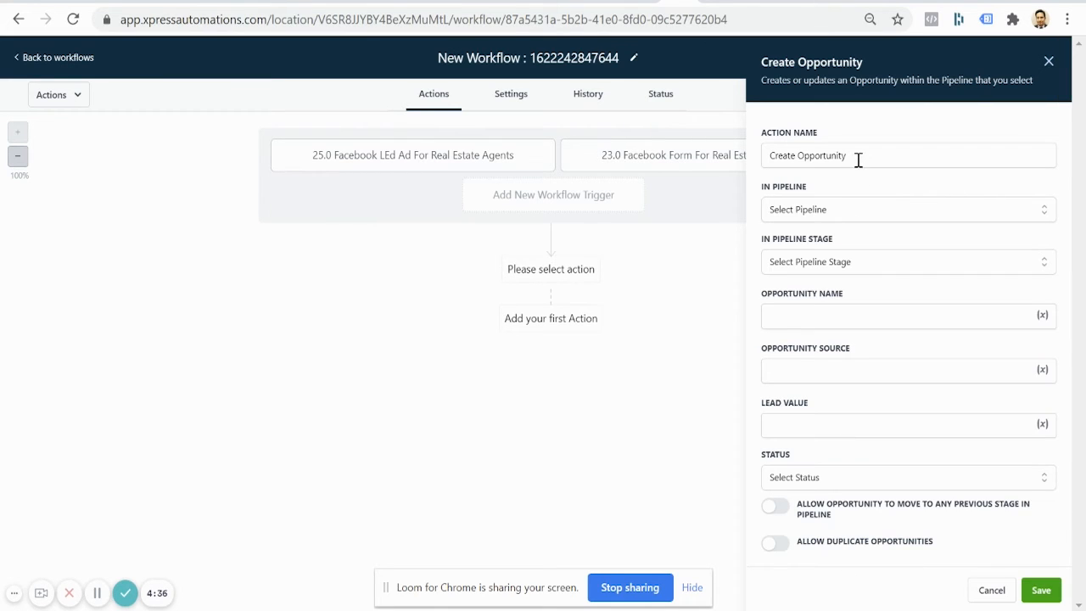
triple_click(858, 160)
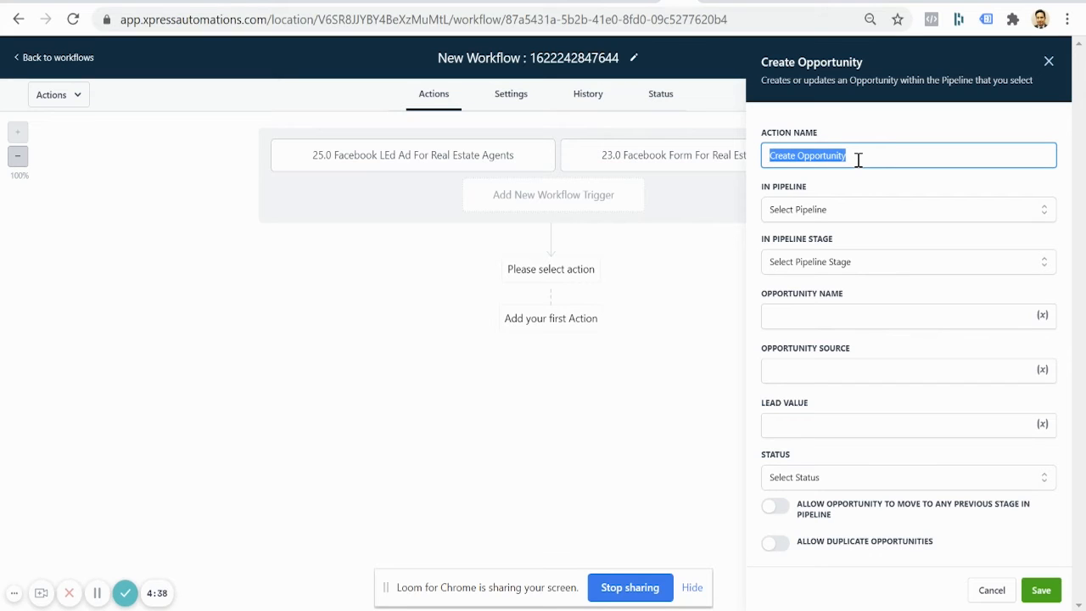
left_click(857, 160)
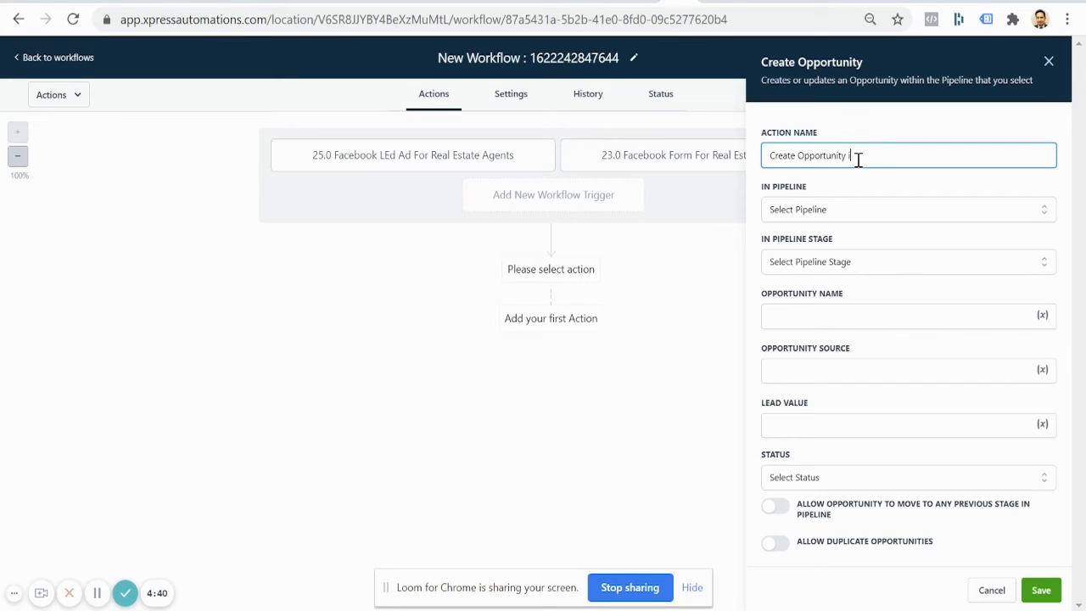
type("in my pipeline")
left_click(887, 213)
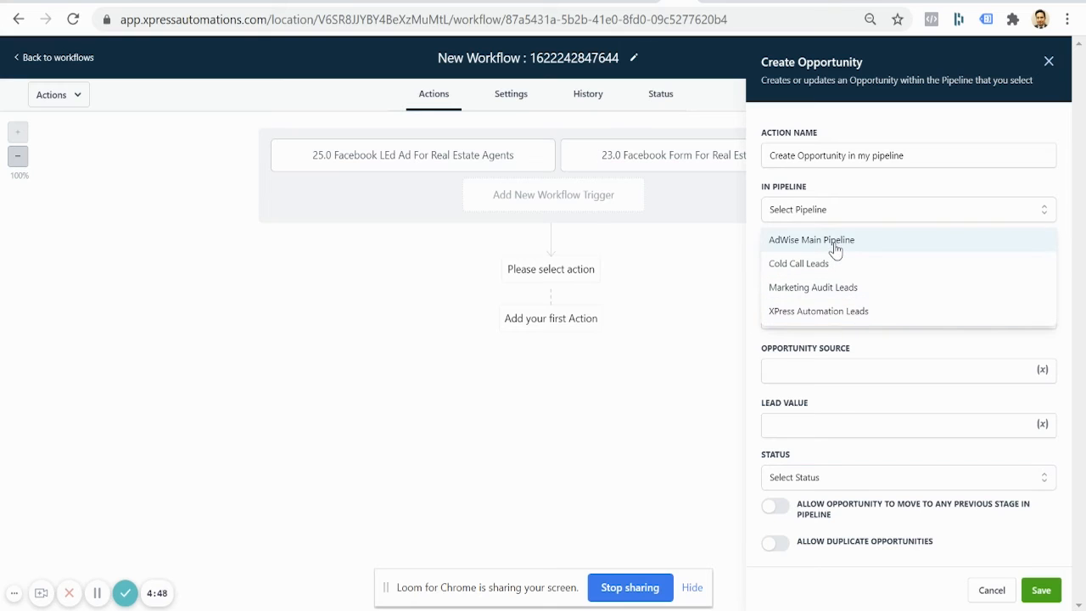
left_click(836, 246)
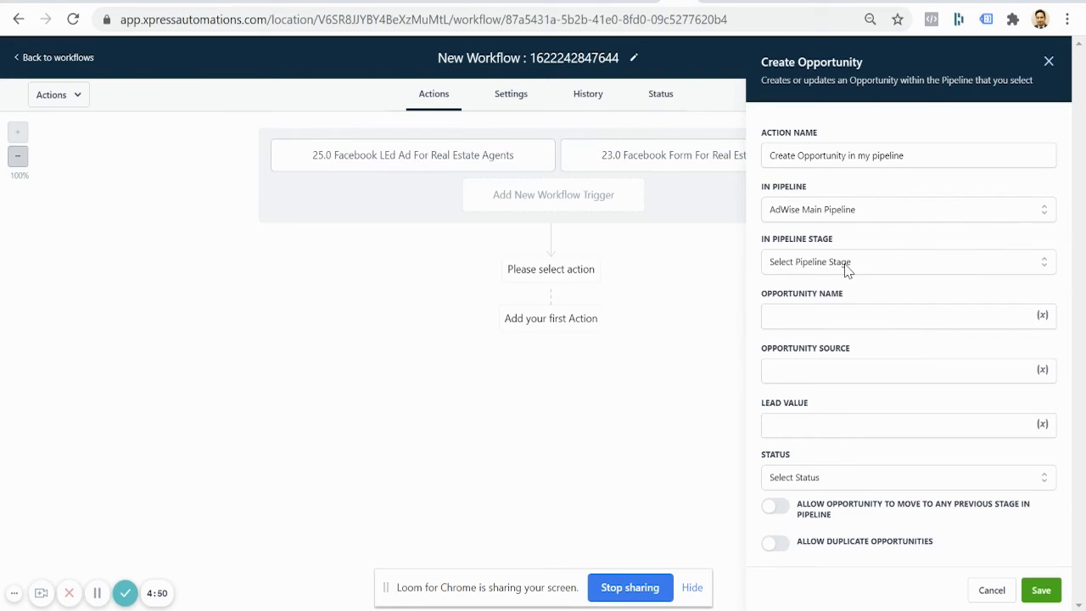
left_click(846, 269)
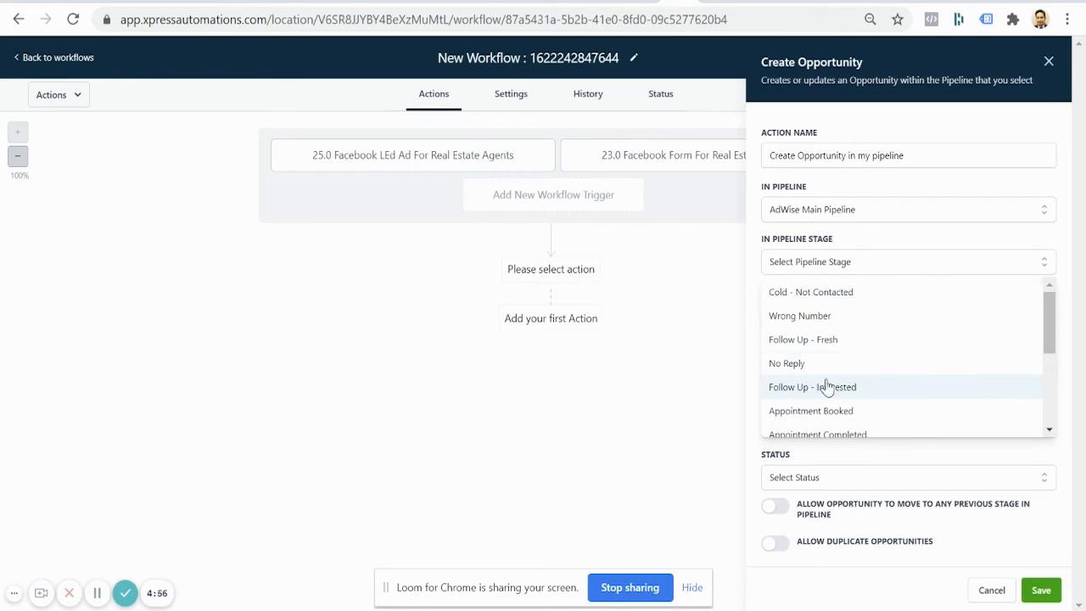
left_click(822, 344)
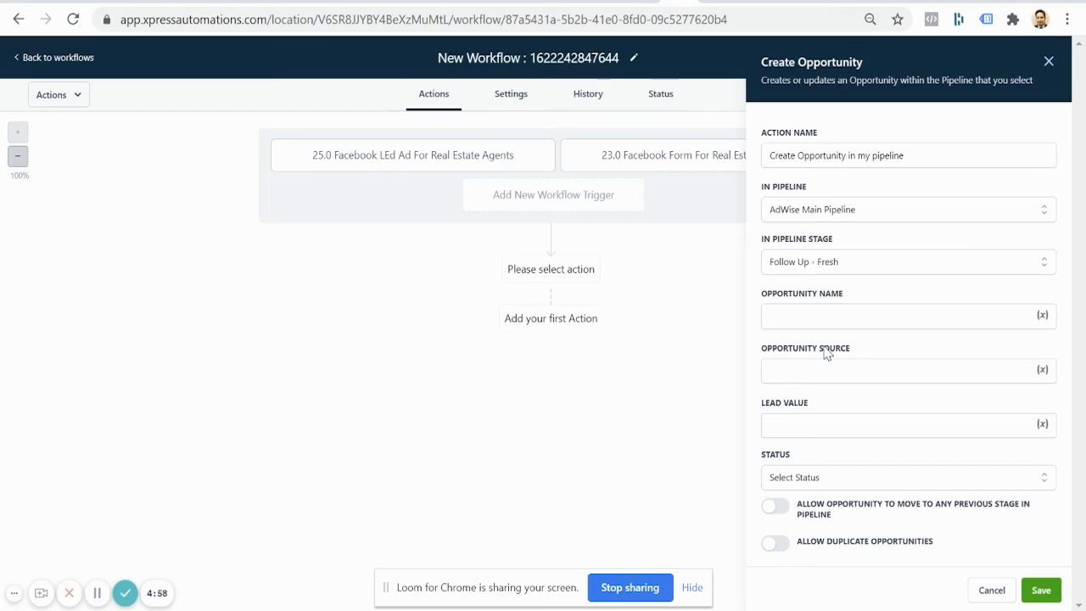
Step: Name the opportunity 'Real estate lead {{contact.name', with source FB, value 1000, status open, and save
left_click(835, 320)
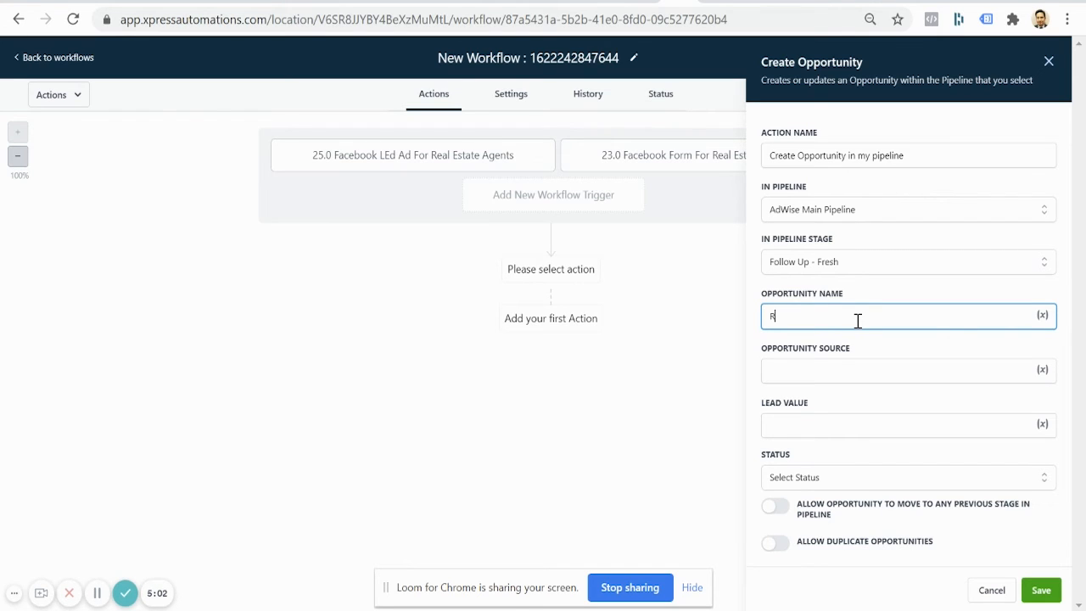
type("Real esta")
type("te lead {{contact.name")
left_click(922, 371)
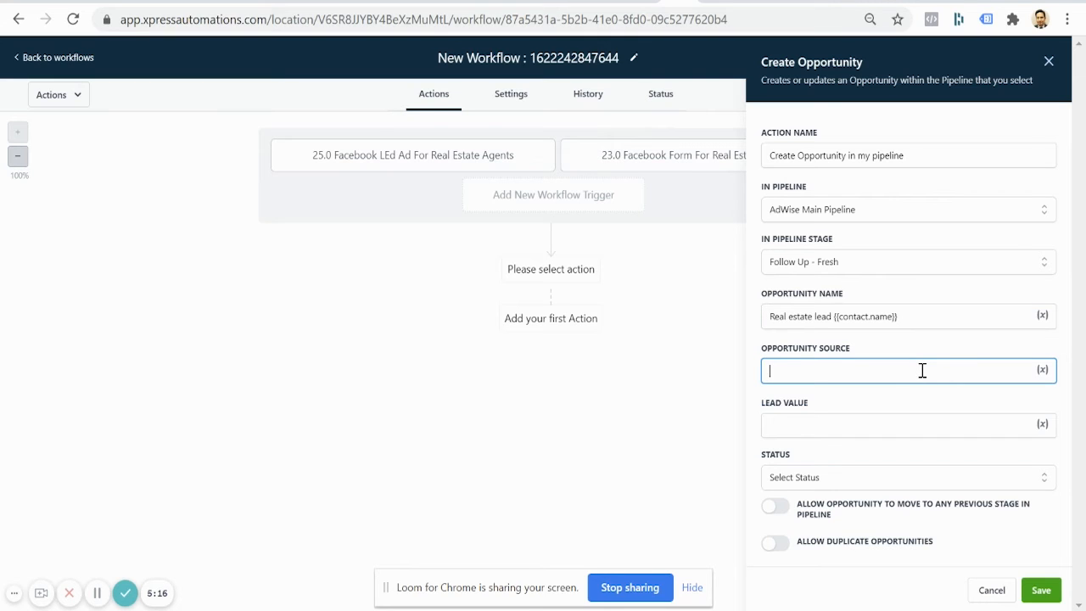
type("FB")
left_click(887, 420)
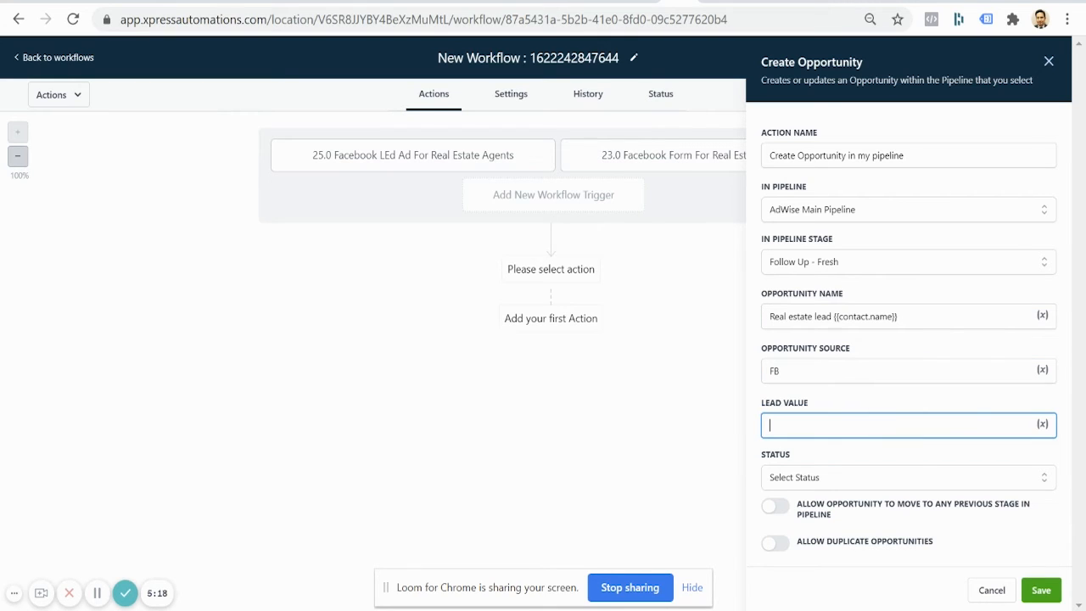
type("1000")
left_click(1006, 475)
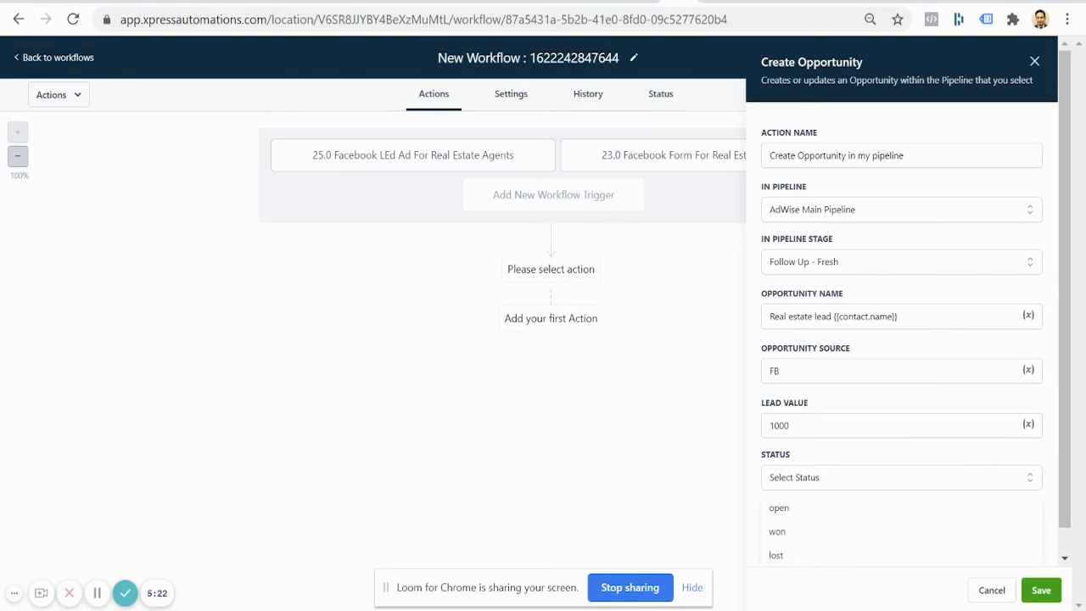
left_click(779, 508)
left_click(1041, 590)
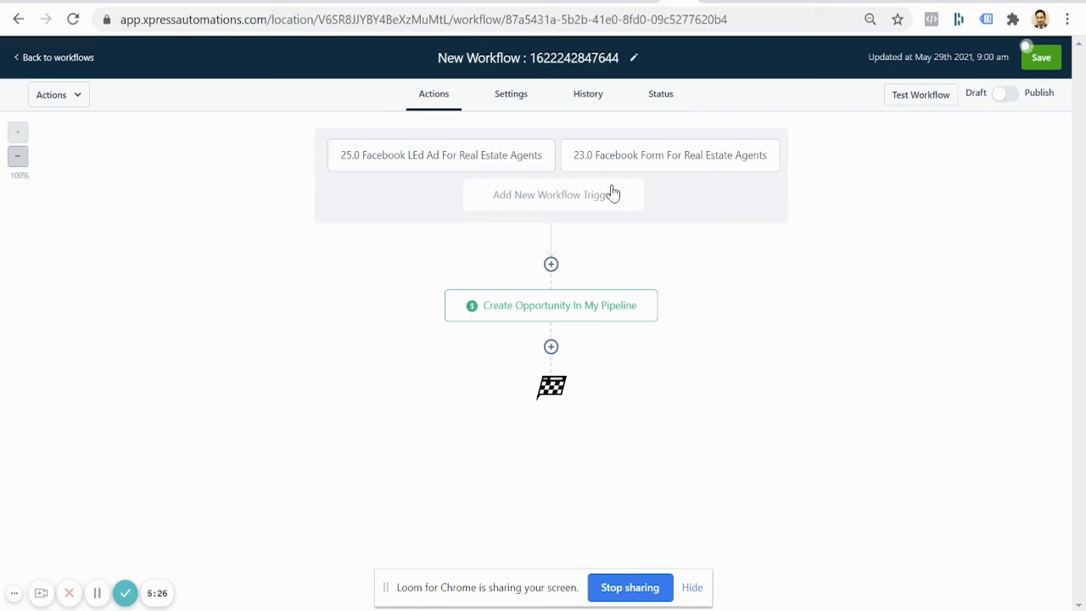
Step: Add an Add Contact Tag action after the opportunity step with the 'real estate' tag
left_click(551, 347)
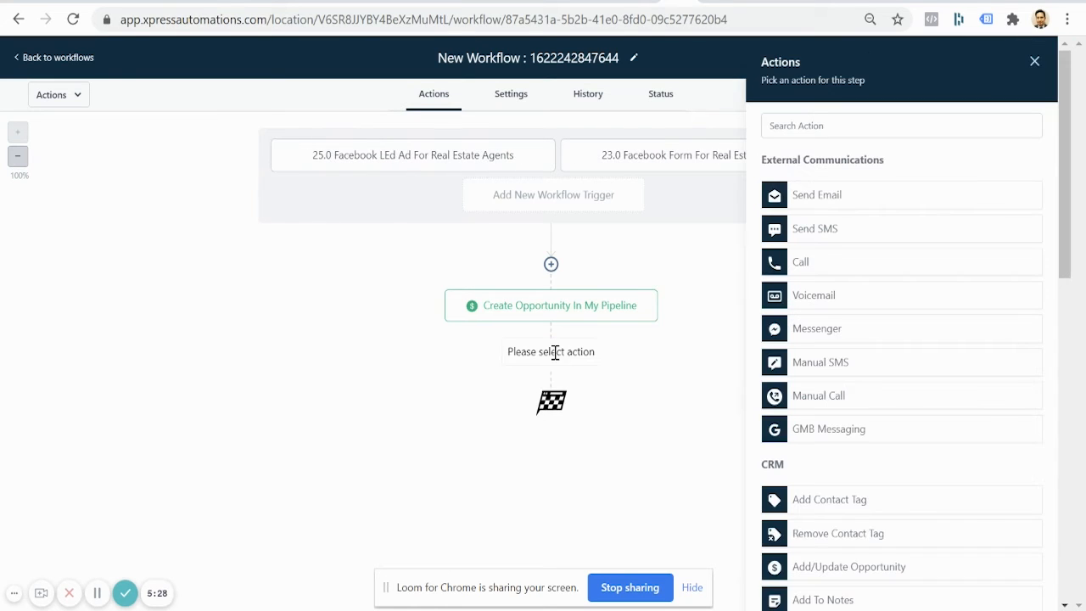
left_click(855, 509)
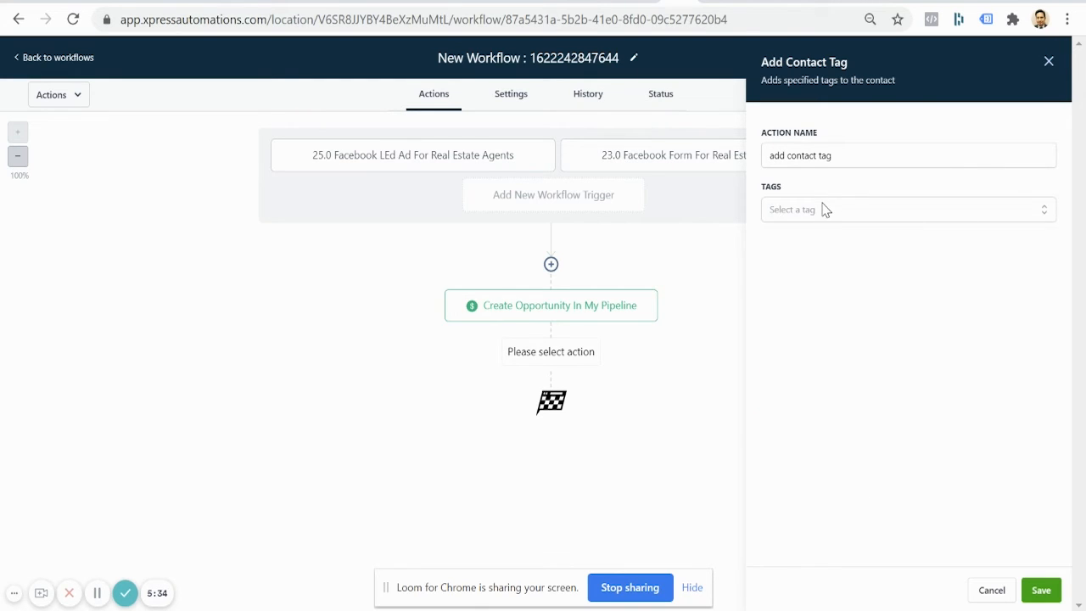
left_click(823, 209)
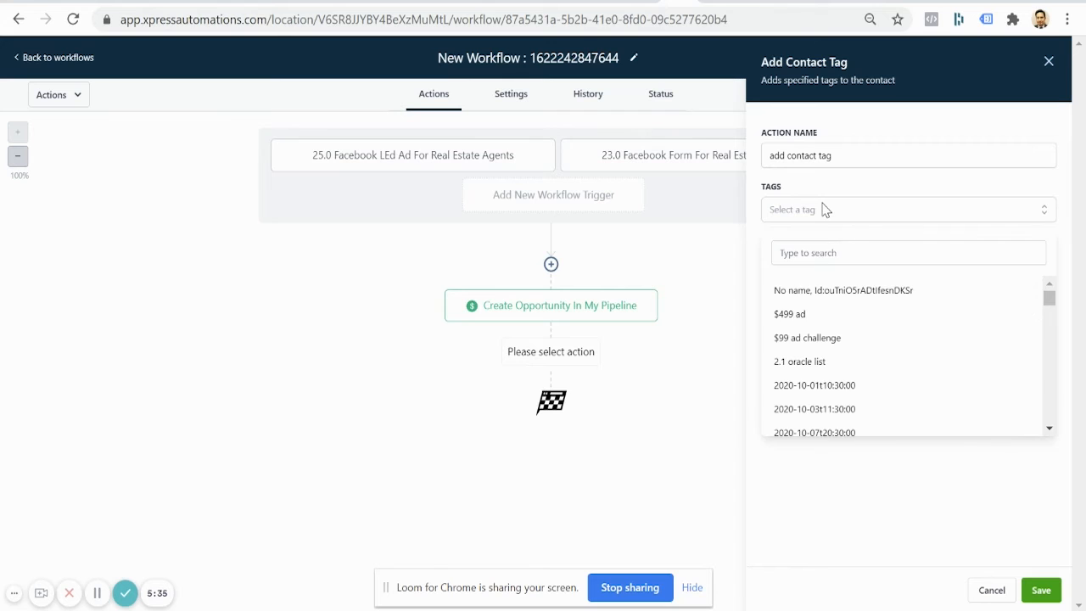
left_click(826, 254)
type("real")
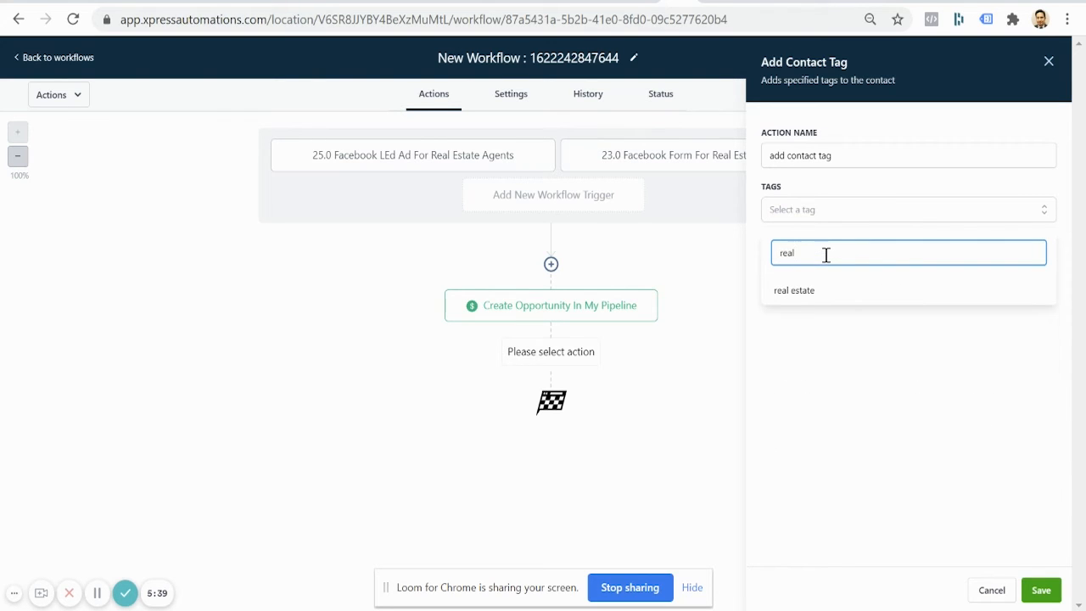
left_click(806, 293)
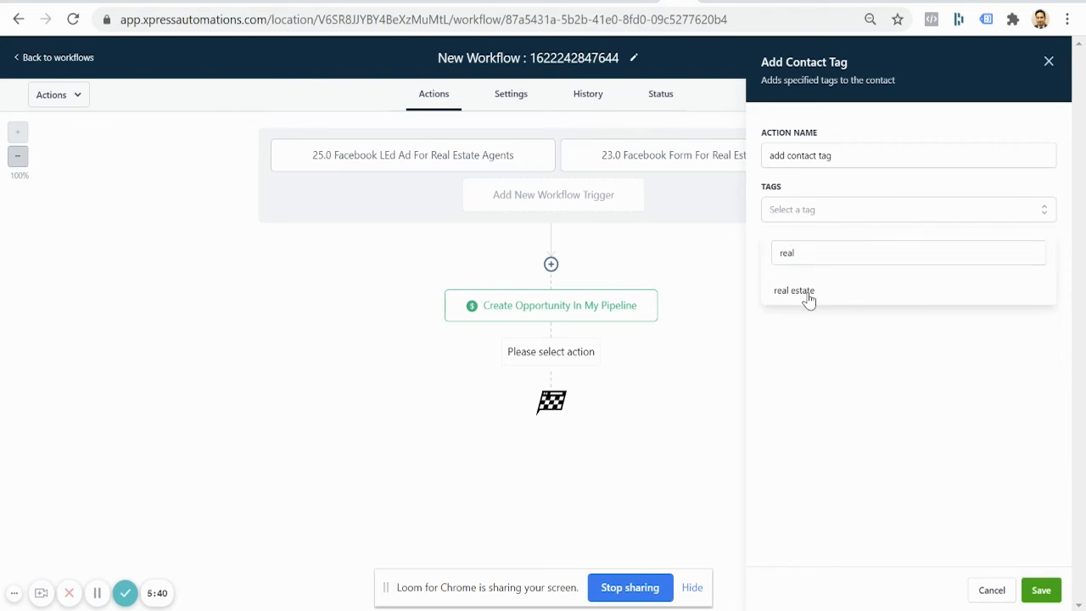
Step: Also add the 'facebook lead ads' tag and save the tag action
double_click(855, 263)
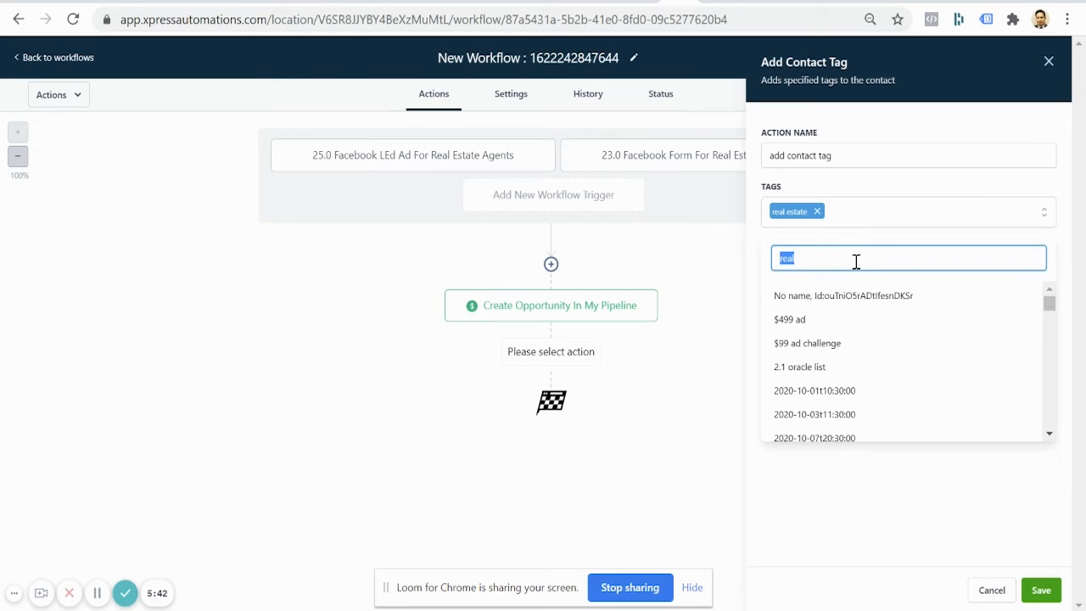
type("fb")
key("BackSpace")
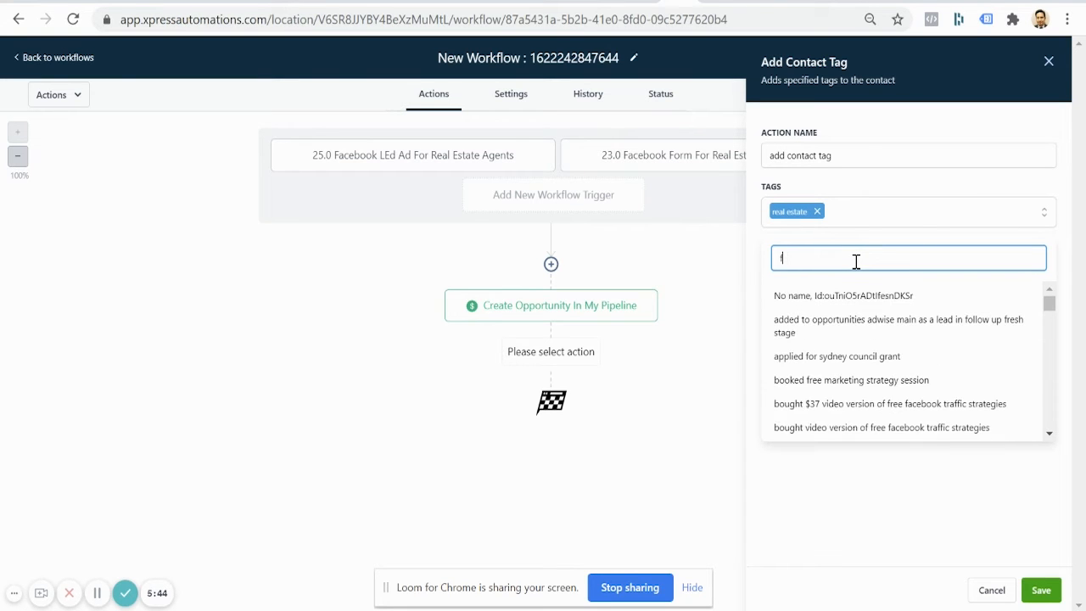
key("BackSpace")
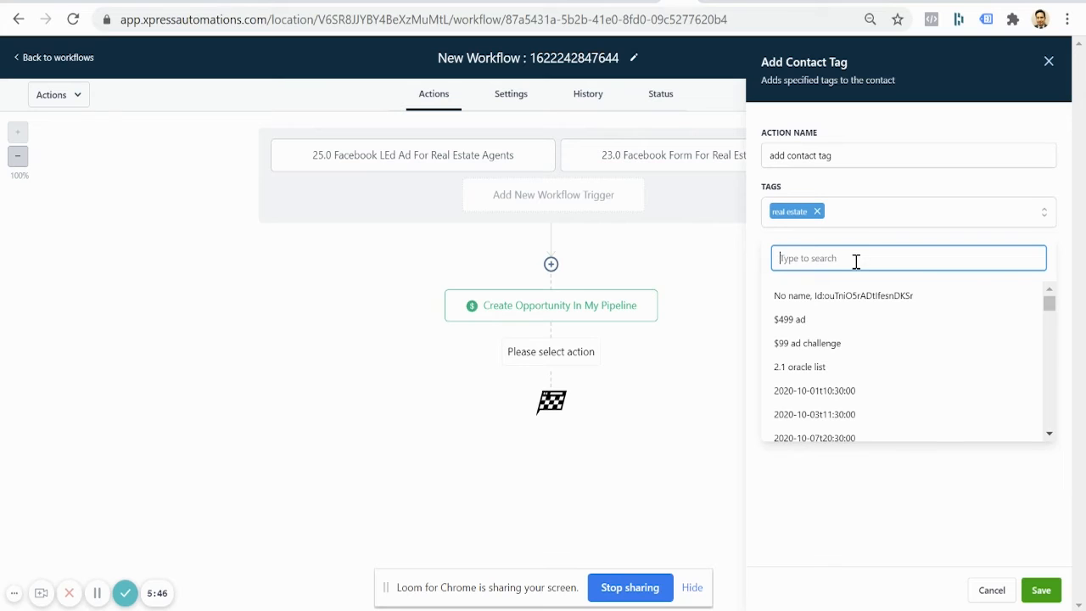
type("facebook")
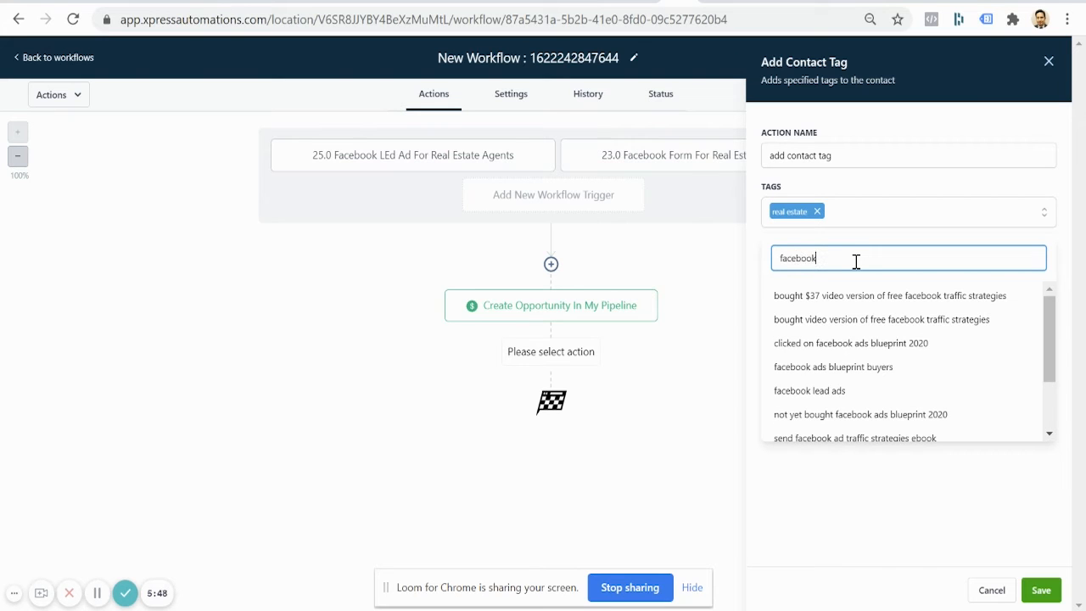
left_click(832, 393)
left_click(1016, 554)
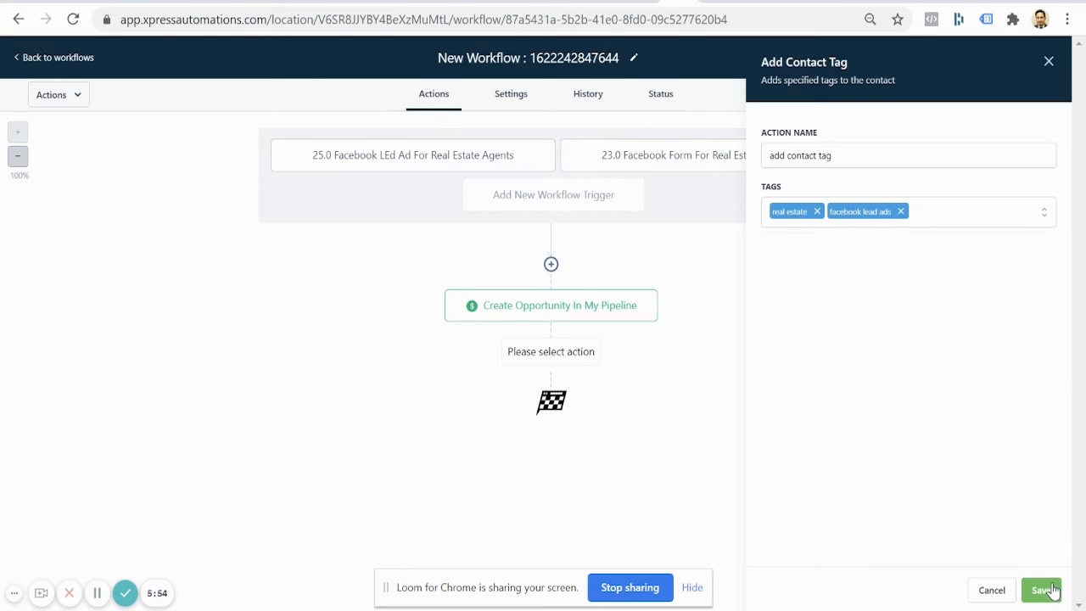
left_click(1043, 590)
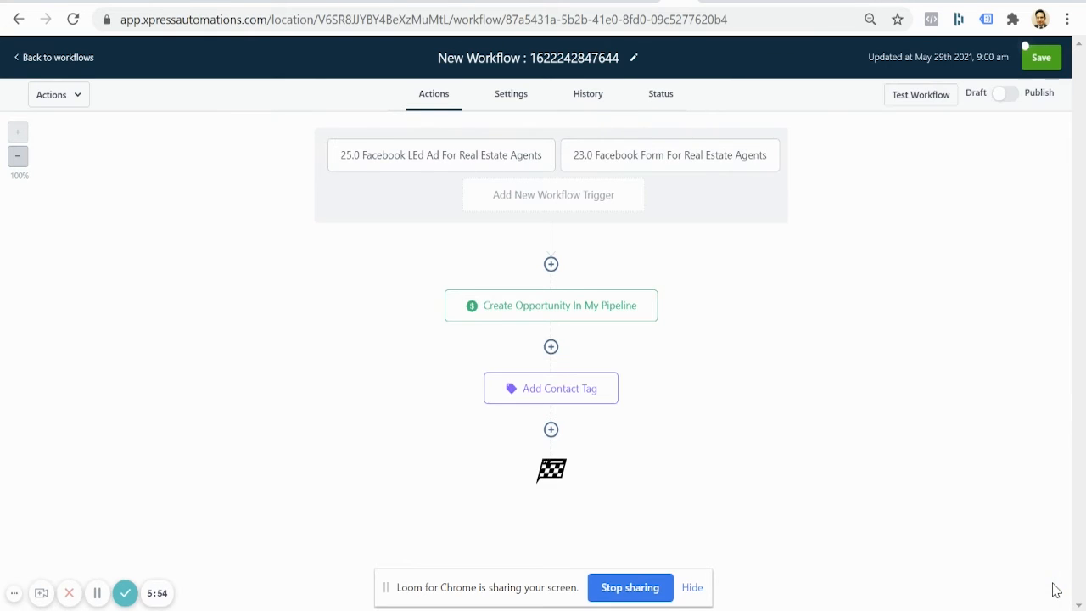
Step: Add a Send Email action after Add Contact Tag named 'Client is notified'
left_click(551, 430)
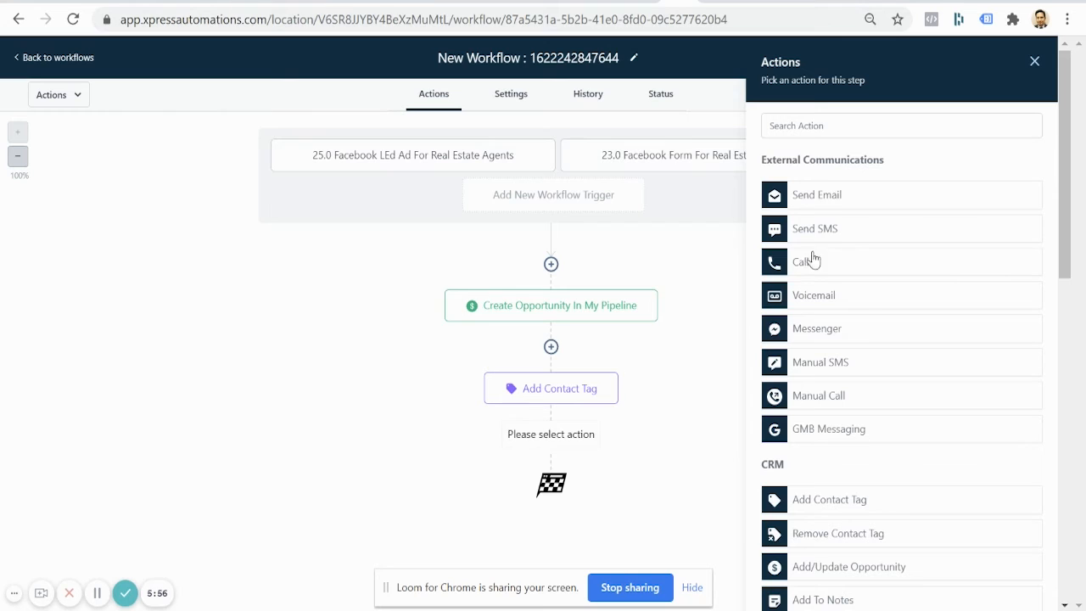
left_click(843, 202)
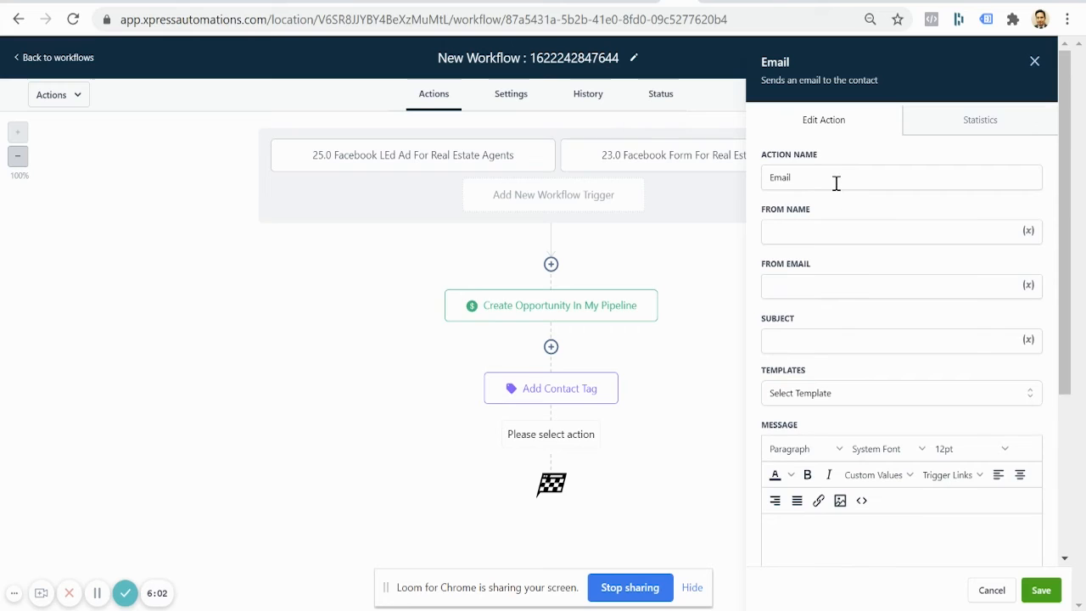
left_click(836, 183)
double_click(836, 182)
type("C")
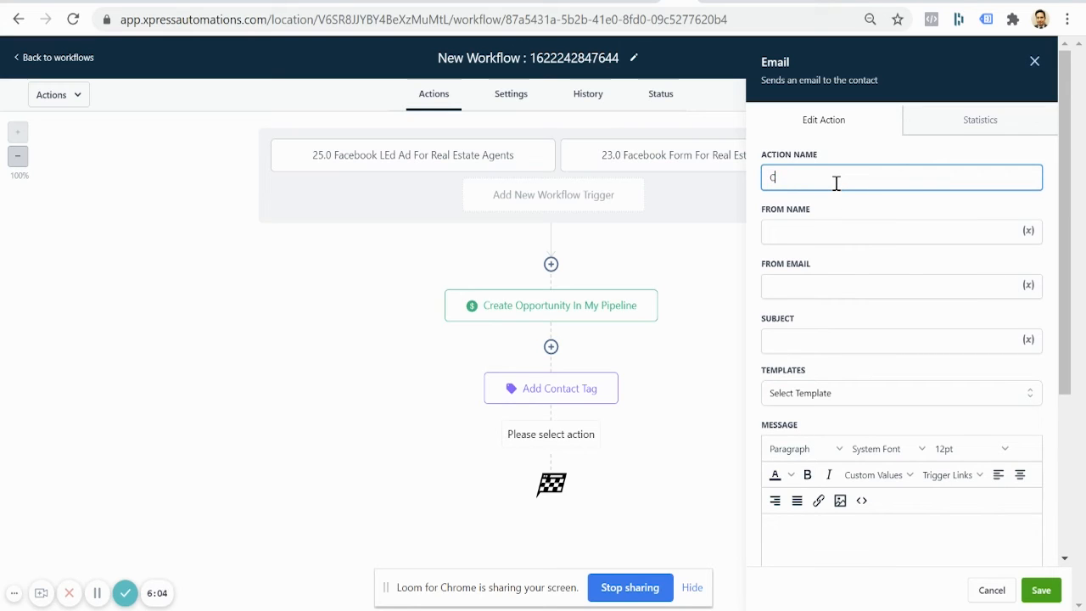
type("lient is notifie")
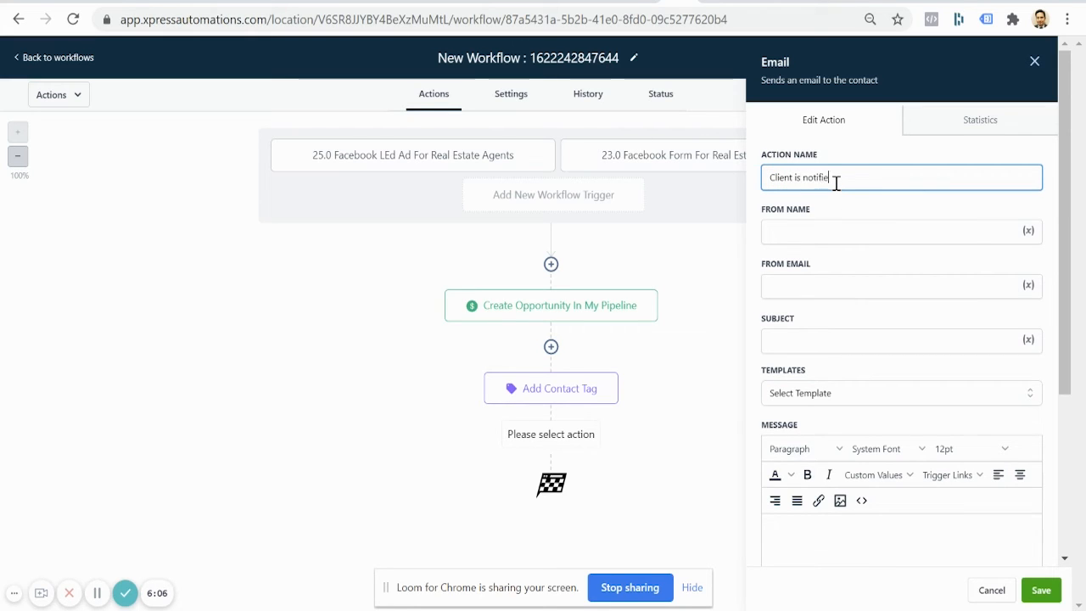
type("d")
Step: Fill in the sender name, sender email address, and subject 'New Lead {{contact.name}}'
left_click(865, 235)
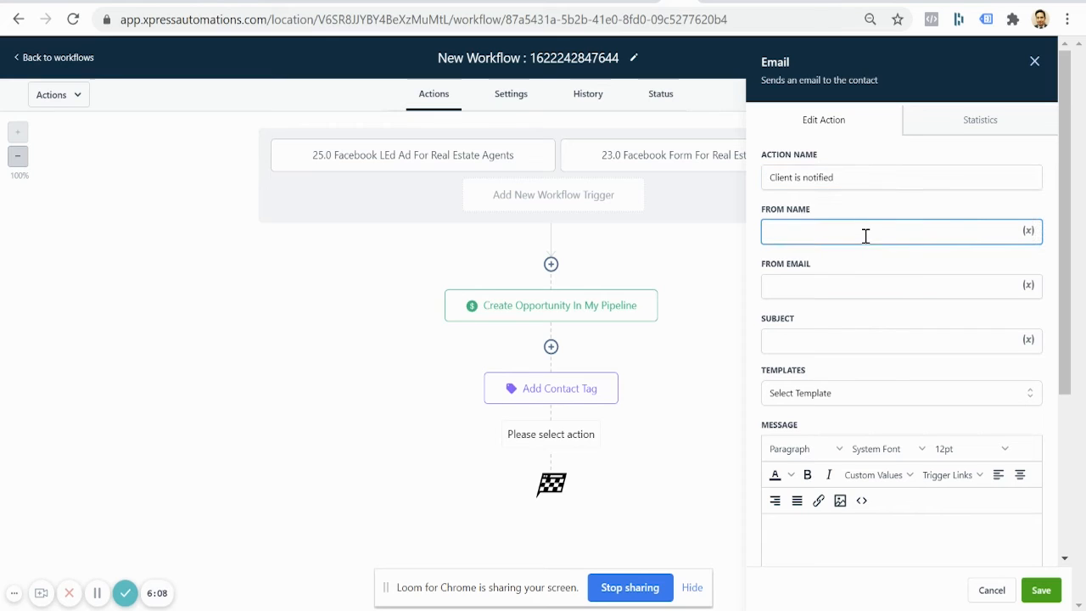
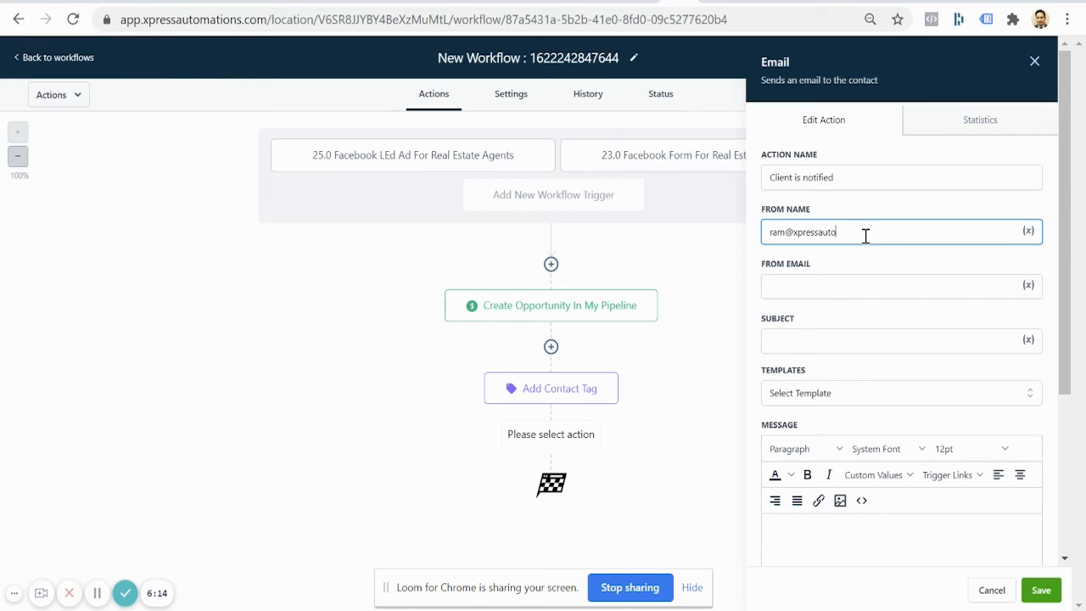
left_click(881, 292)
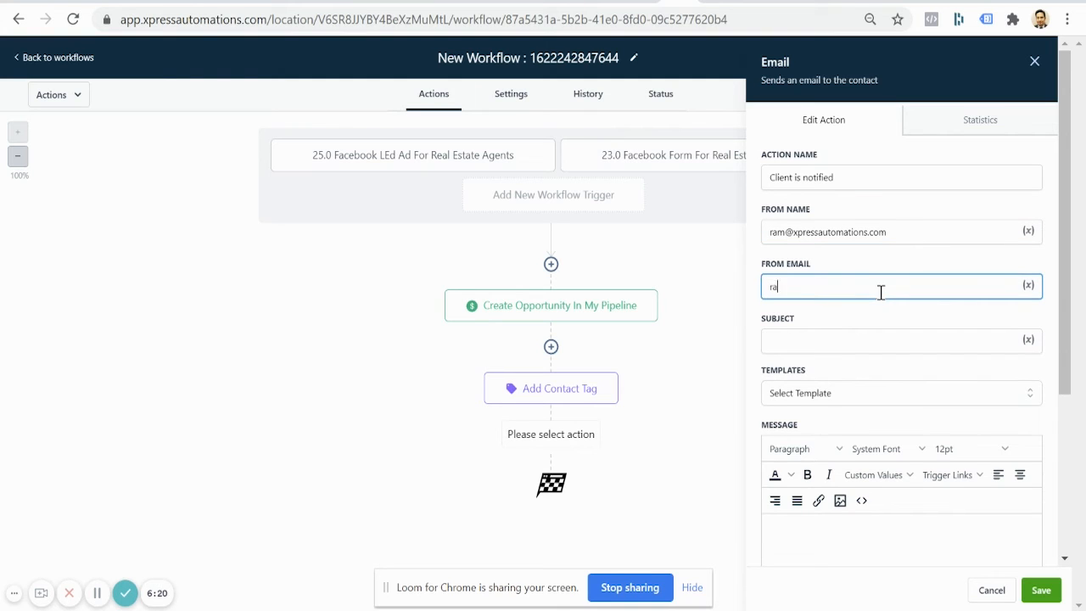
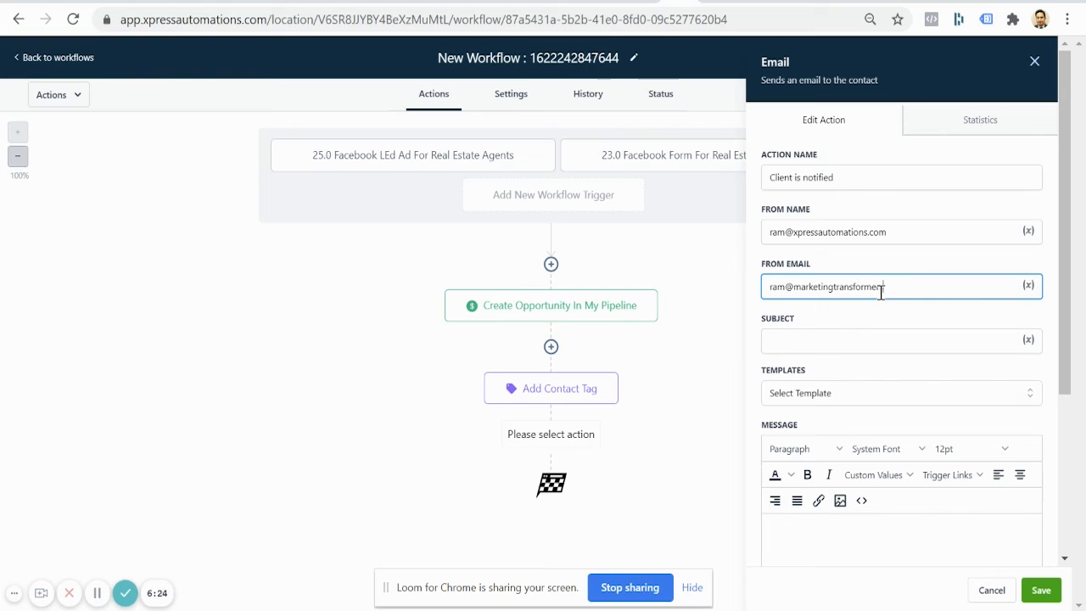
left_click(904, 346)
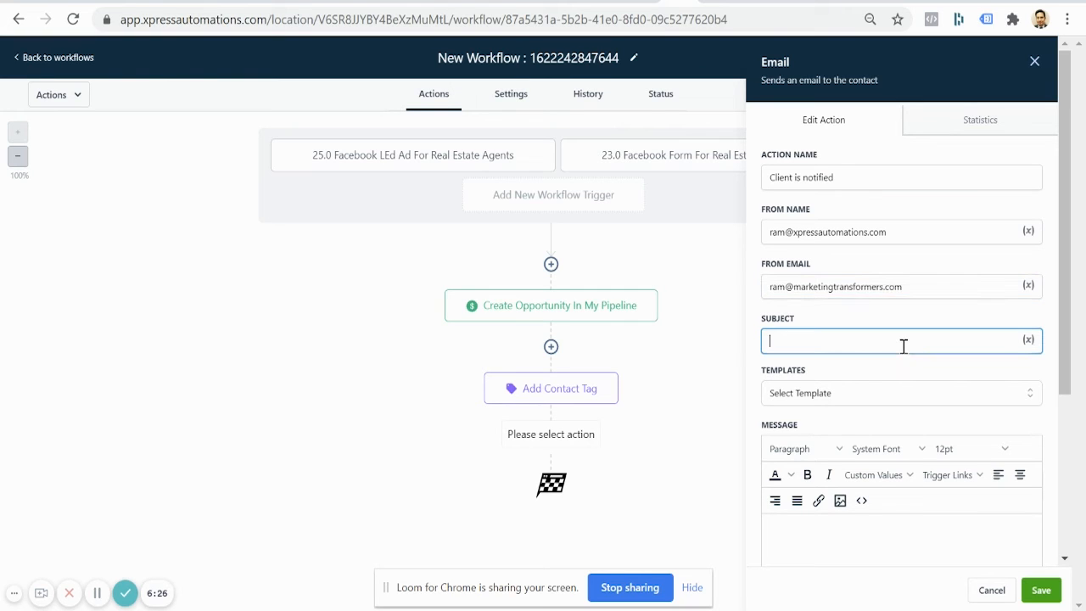
type("New Lead {{contact.")
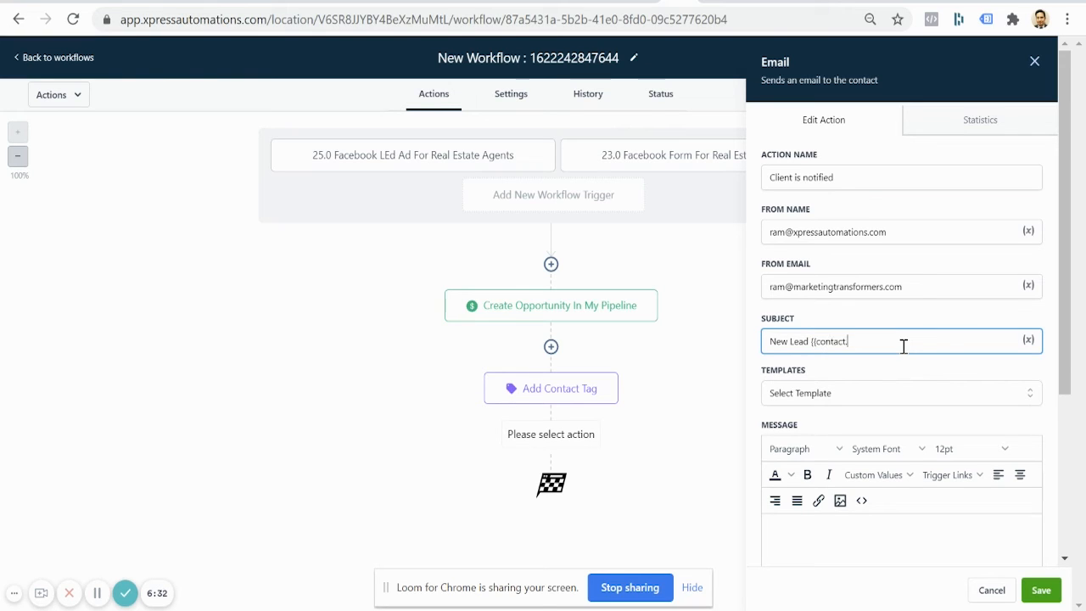
type("name}}")
scroll(872, 411, "down", 1)
left_click(918, 322)
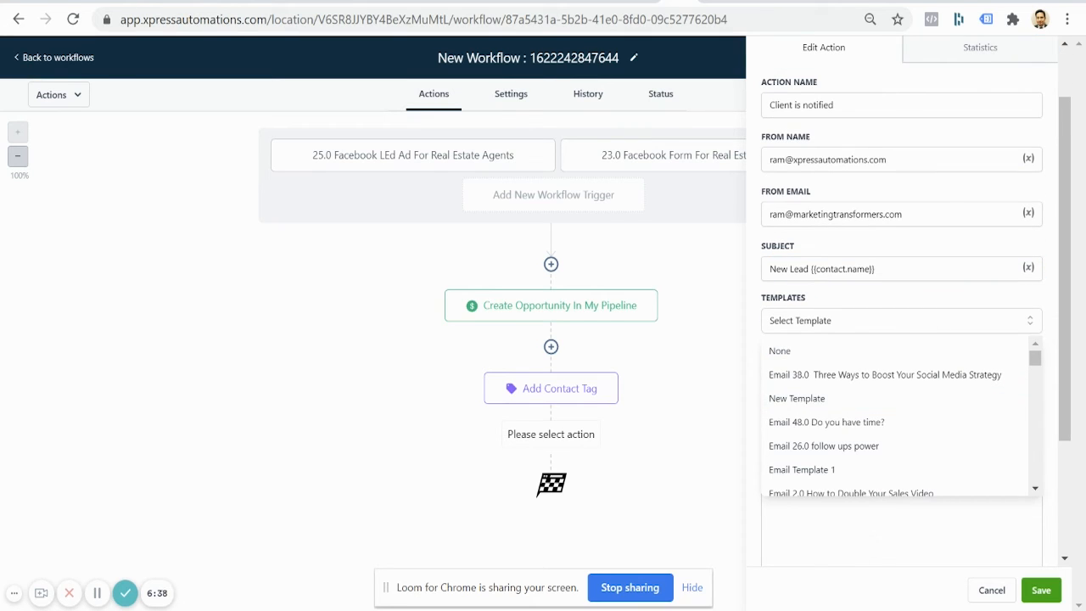
Step: Start the email body with 'Hi {{user.first_name}}' and 'There is a new lead , please contact them asap'
left_click(901, 551)
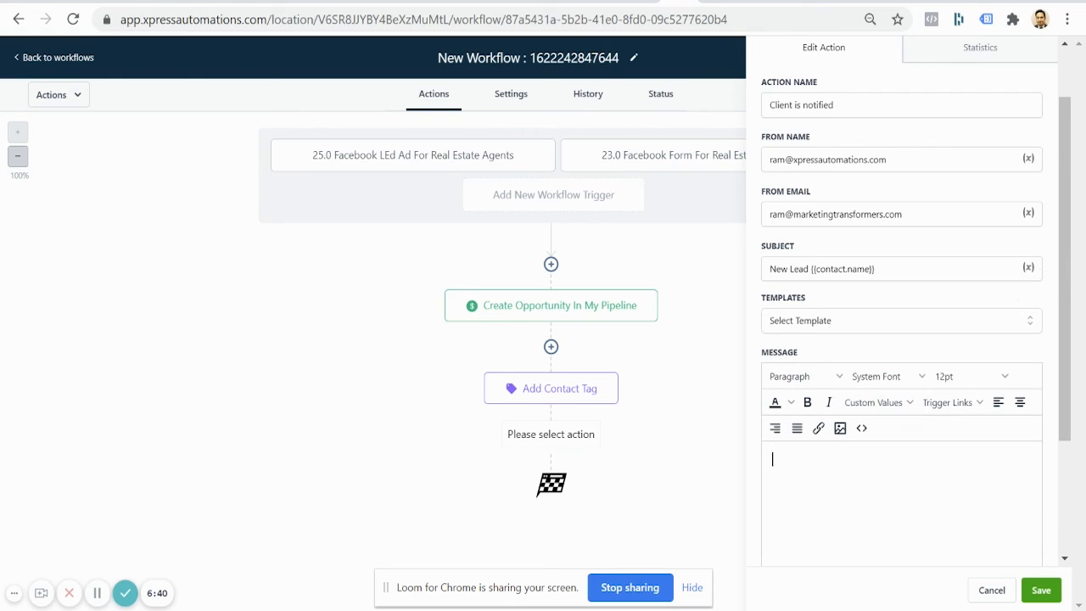
type("Hi")
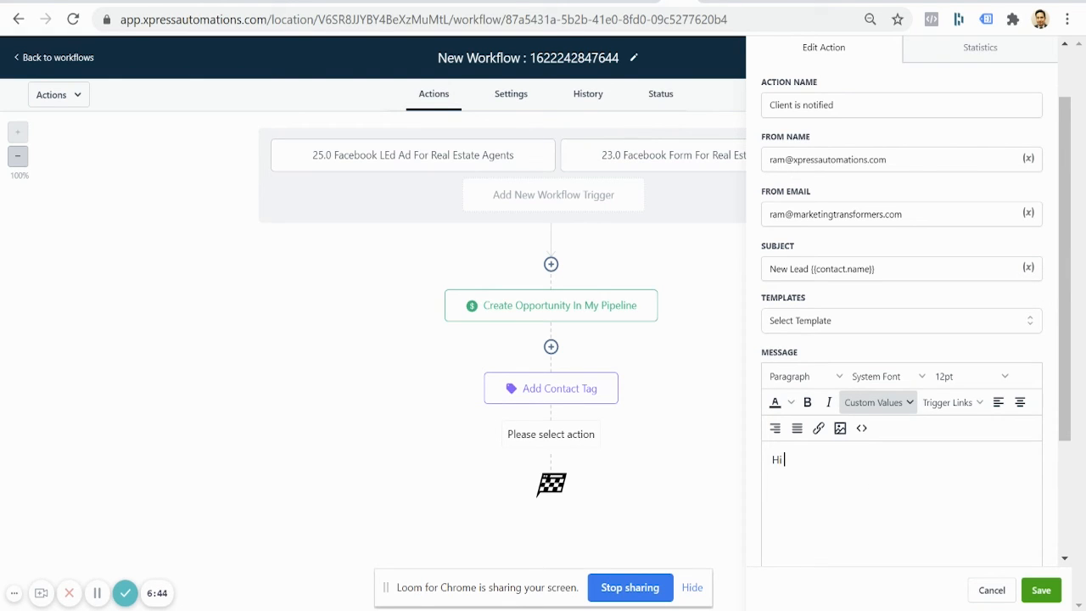
left_click(903, 402)
mouse_move(894, 440)
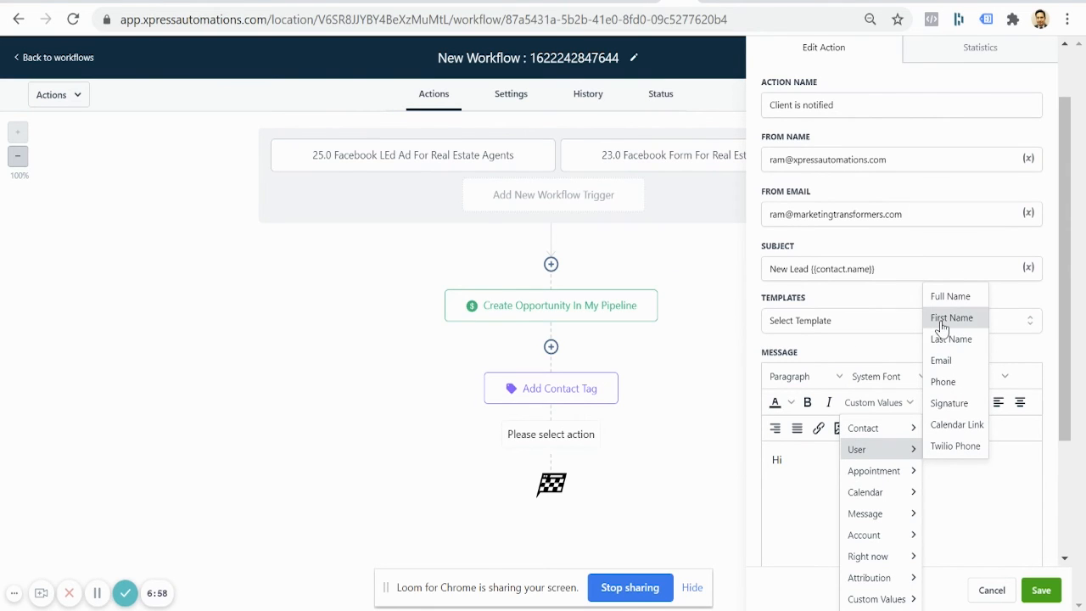
left_click(941, 319)
key("Return")
type("There")
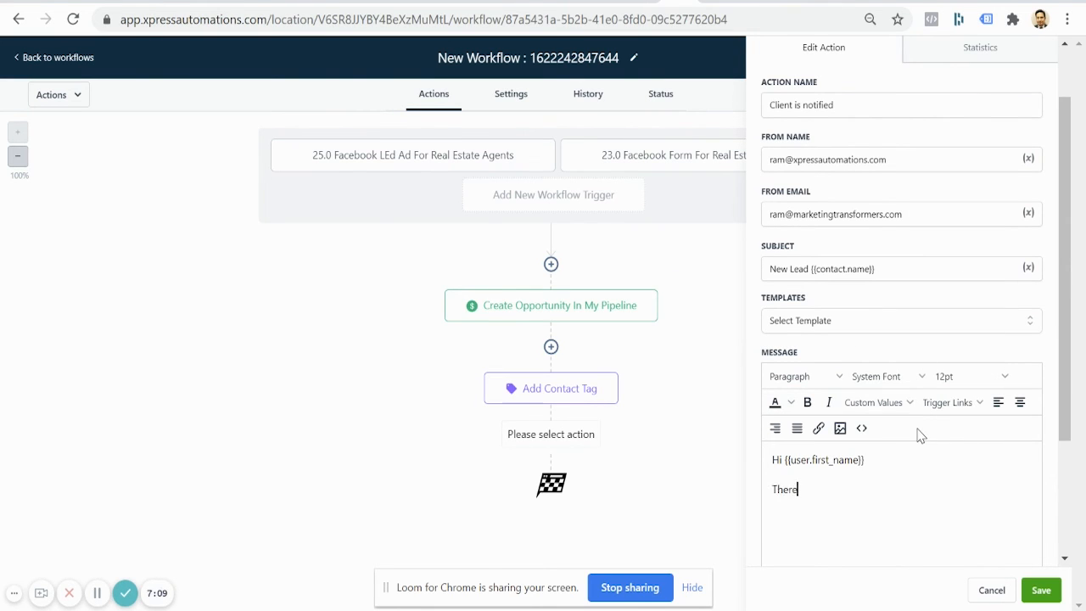
type(" is a new lead , please ")
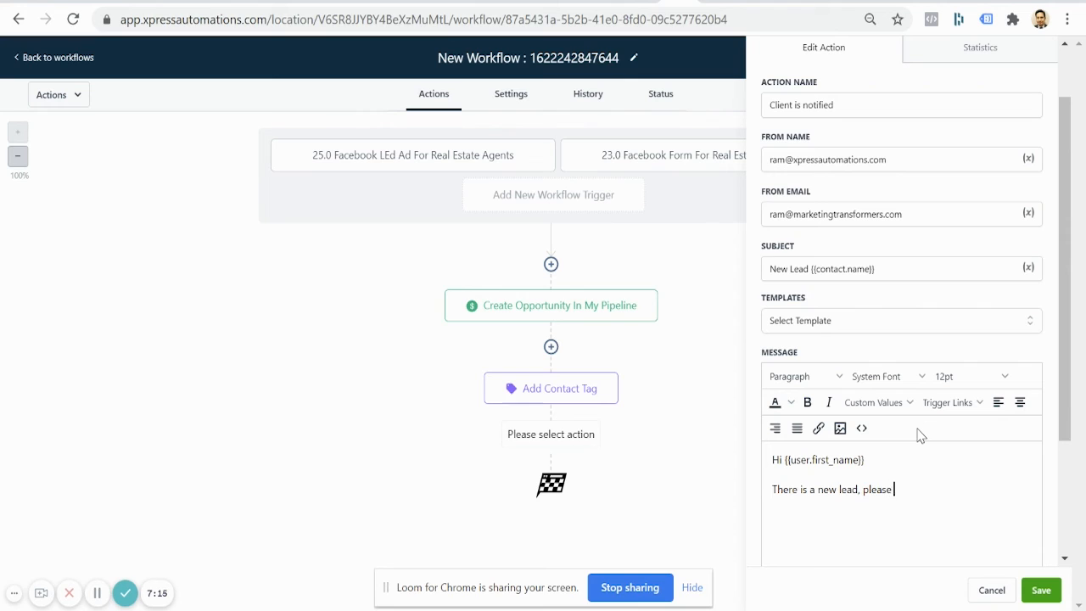
type("contact them asa")
type("p")
Step: Add First Name, Last Name, Phone and Email label lines below the lead sentence
key("Return")
type("First Name")
key("shift+Return")
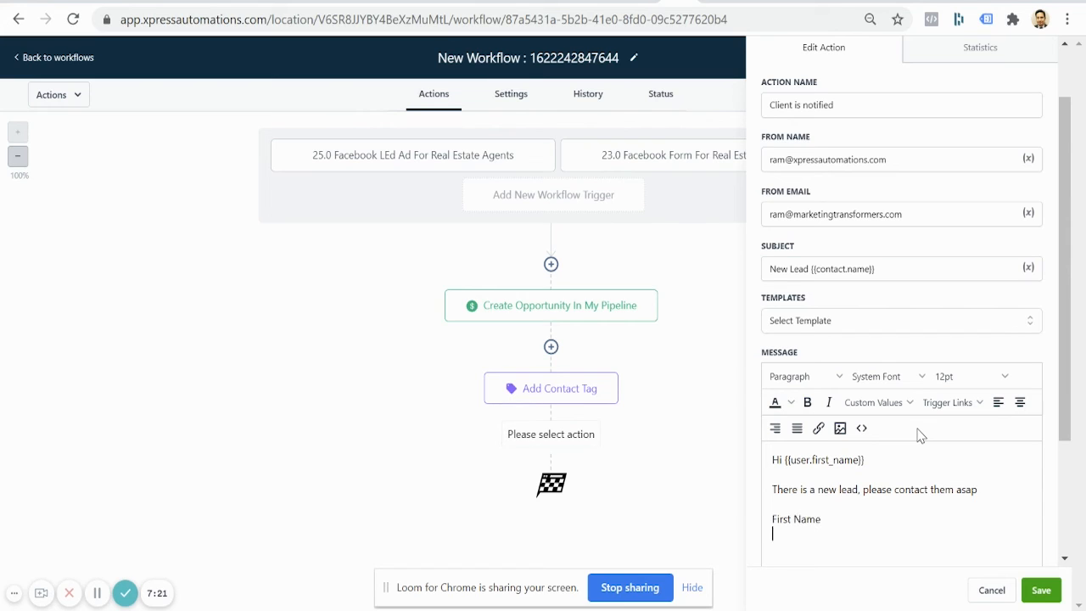
type("Last Name")
key("shift+Return")
type("Phone")
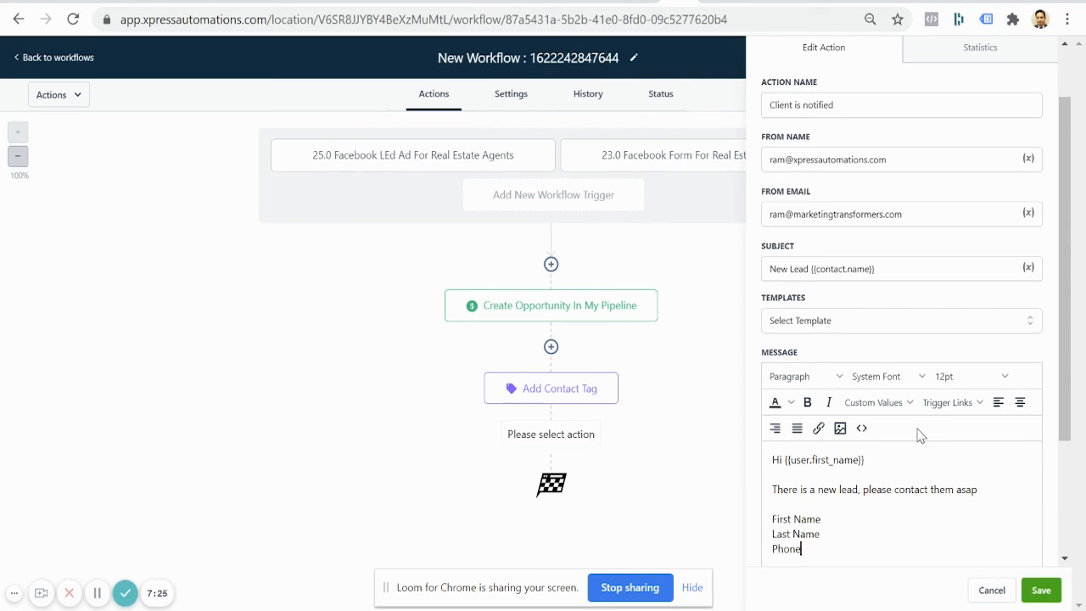
type("Email")
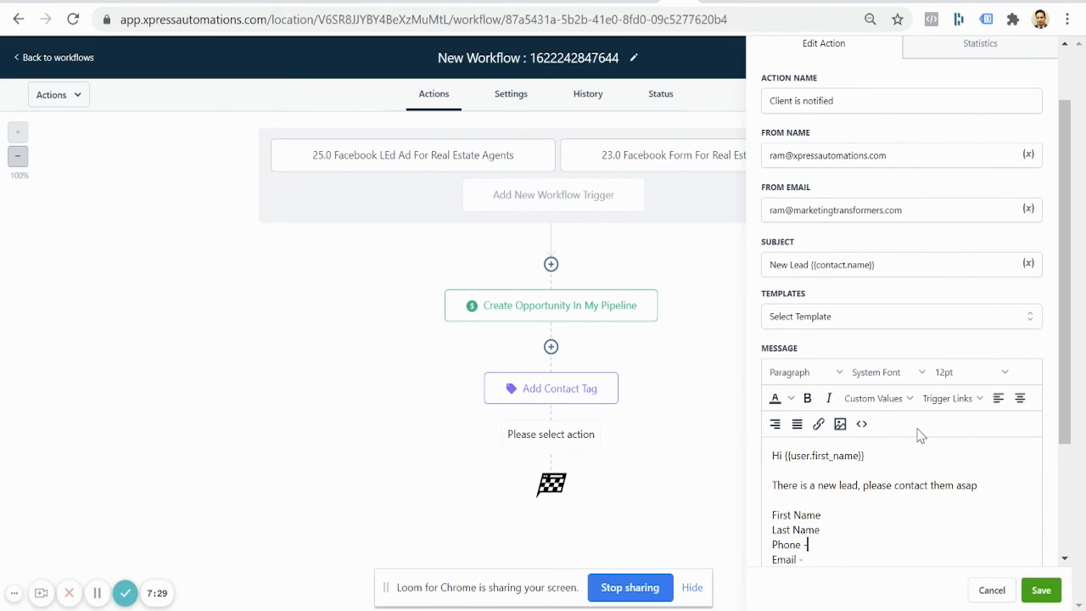
type(" -")
key("Up")
scroll(921, 436, "down", 2)
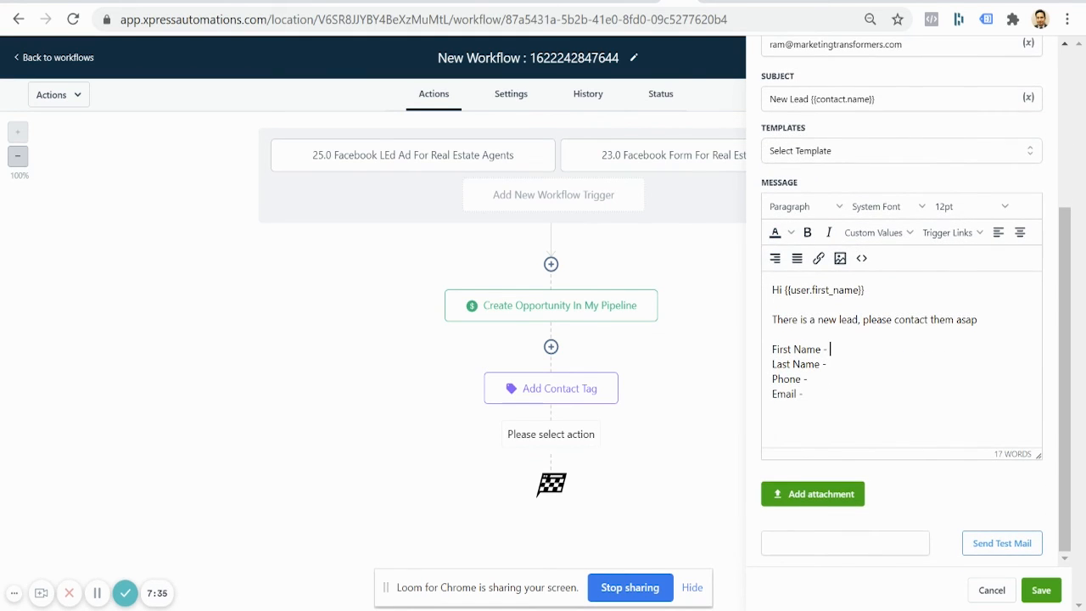
Step: Insert {{contact.name}} after First Name and {{contact.last_name}} after Last Name
left_click(901, 235)
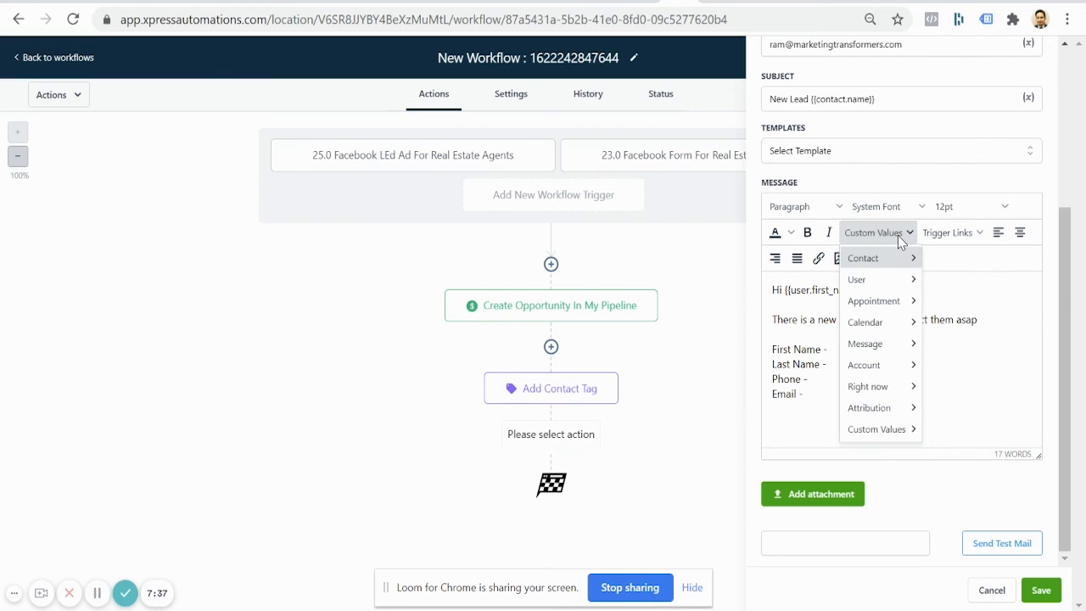
mouse_move(891, 282)
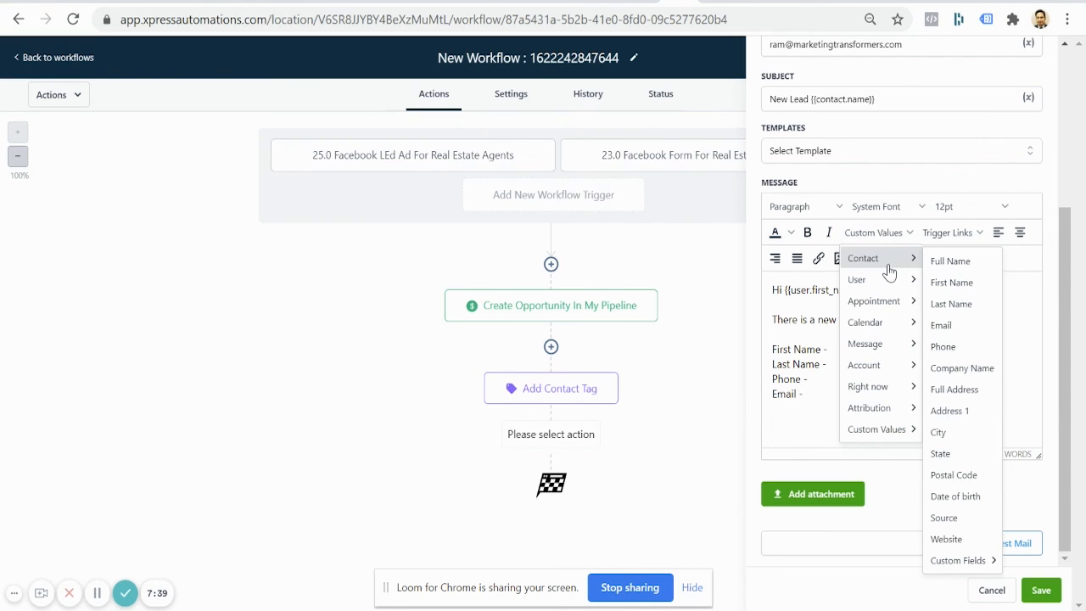
left_click(939, 263)
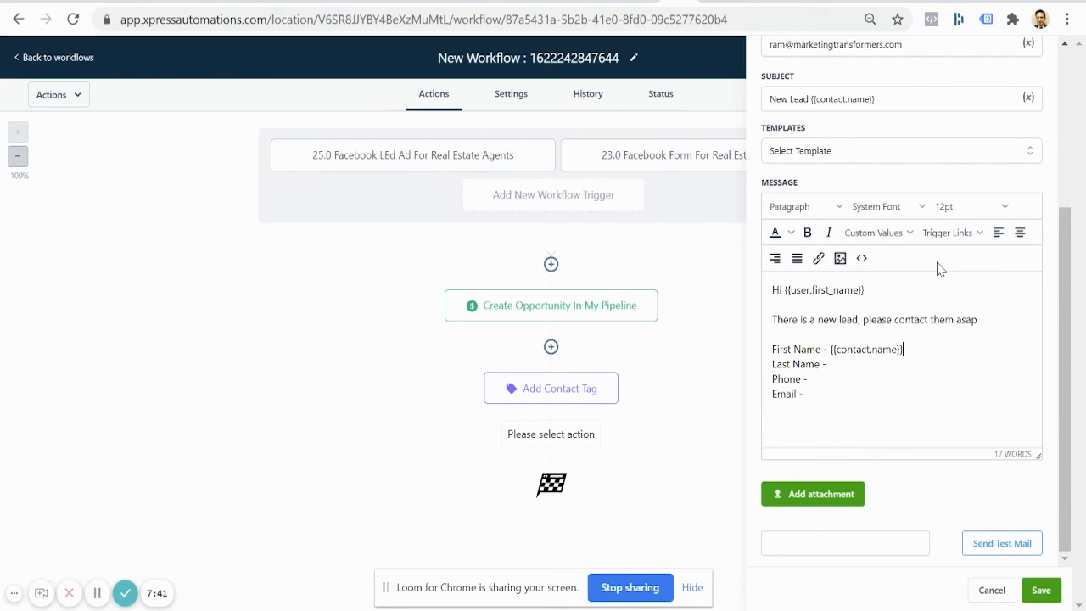
left_click(877, 362)
left_click(878, 234)
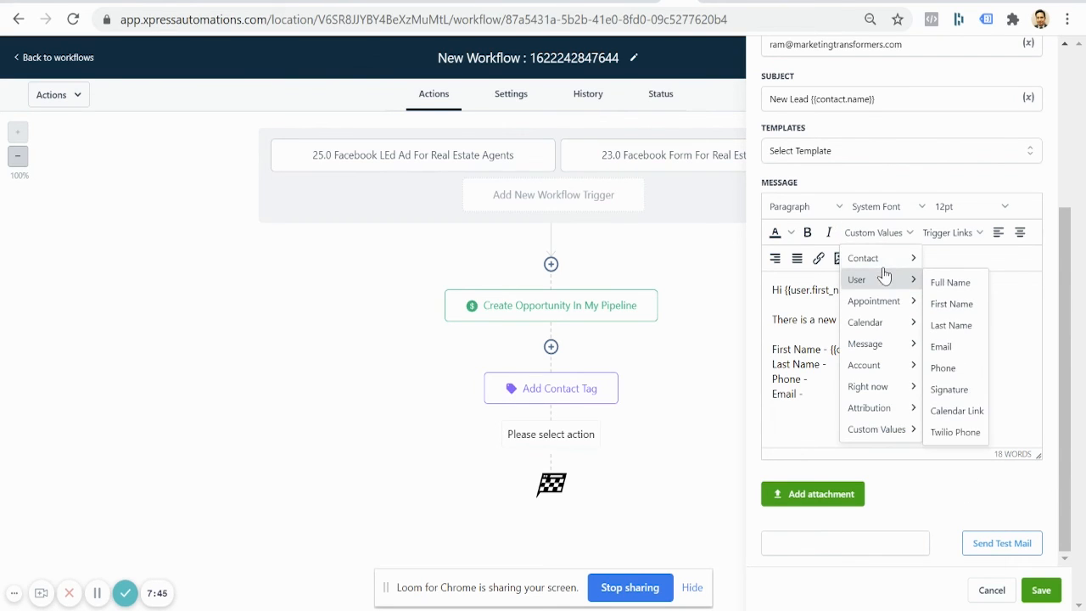
mouse_move(882, 259)
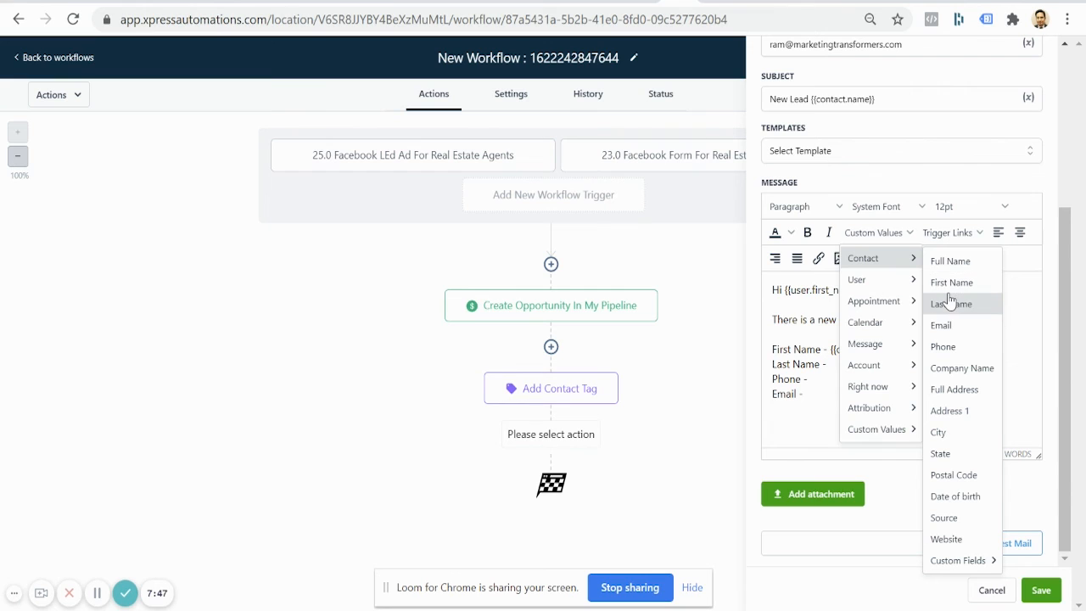
left_click(948, 304)
Step: Insert {{contact.phone}} after Phone and {{contact.email}} after Email
left_click(858, 378)
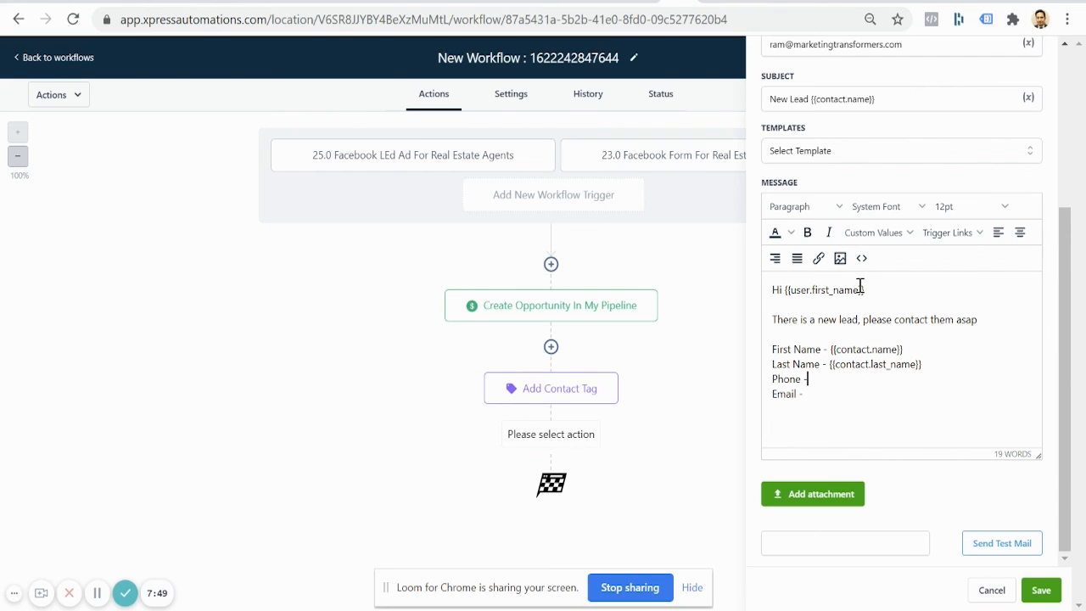
left_click(883, 234)
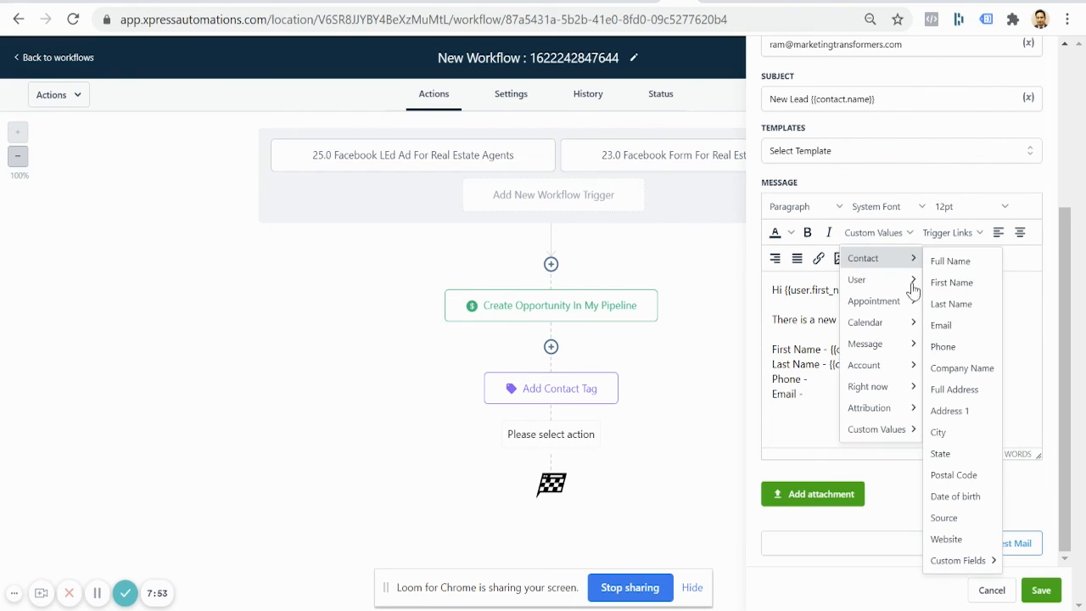
mouse_move(911, 273)
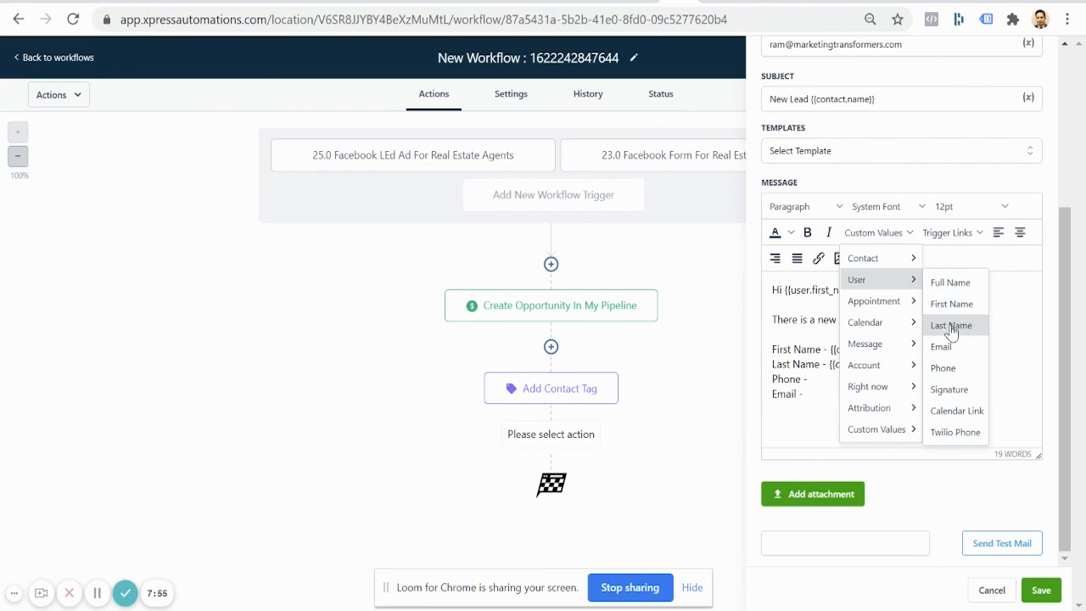
left_click(946, 346)
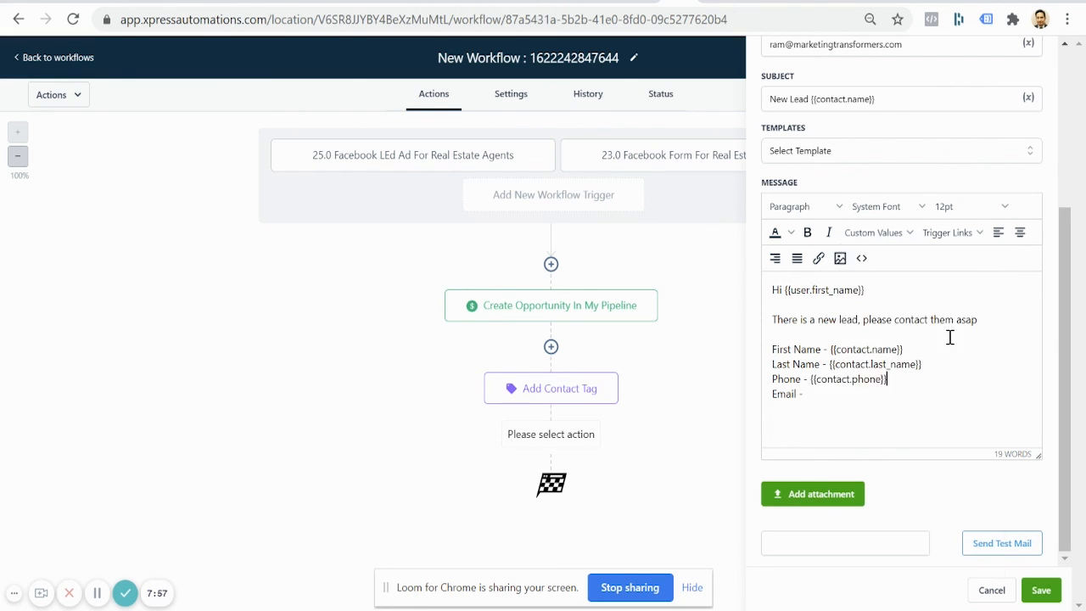
left_click(878, 242)
mouse_move(891, 254)
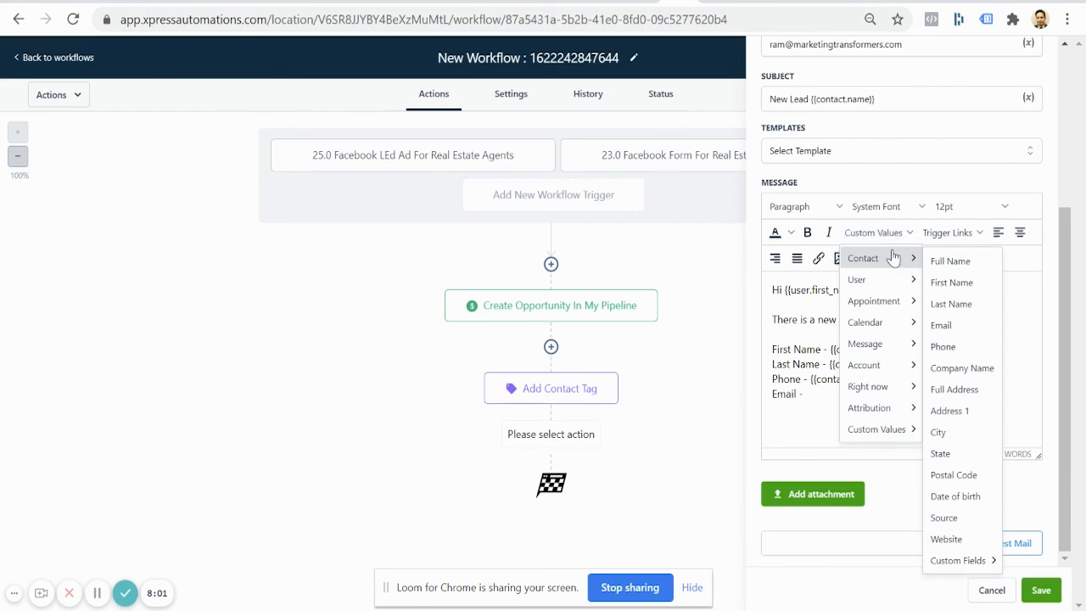
left_click(946, 327)
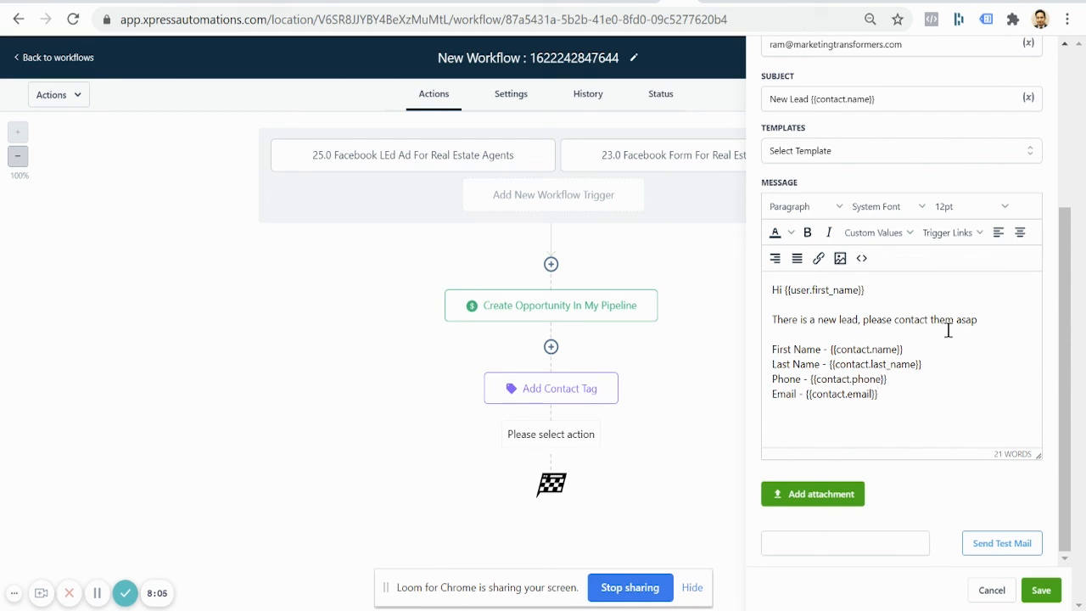
Step: End the email with 'Looking forward to convert this client soon', then 'Thanks' and 'Team XA', and save
type("Looking forward to convert this c")
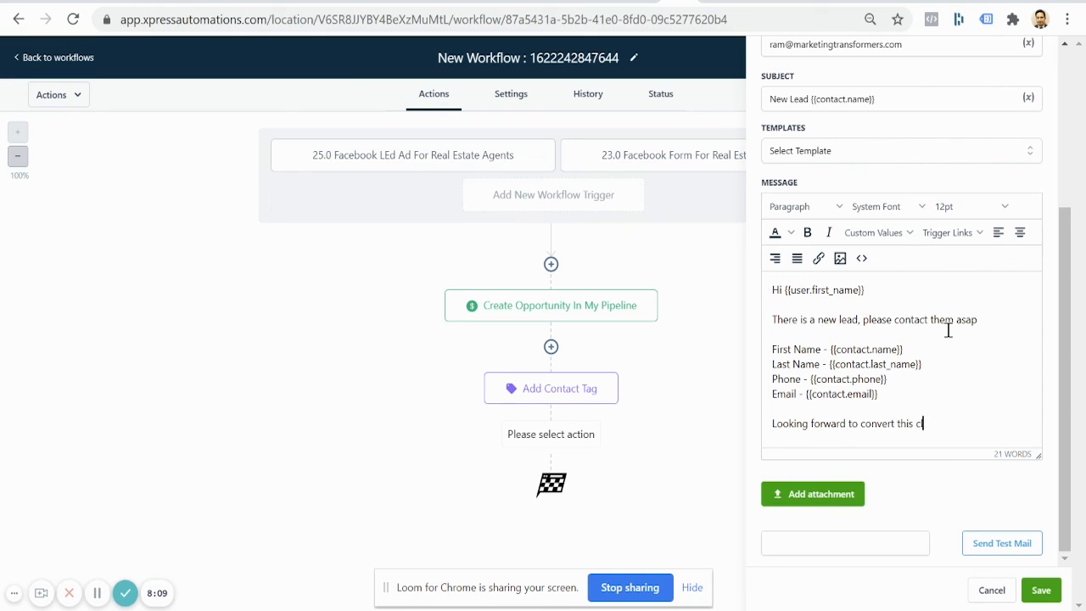
type("lient soon")
key("Return")
key("Return")
type("T")
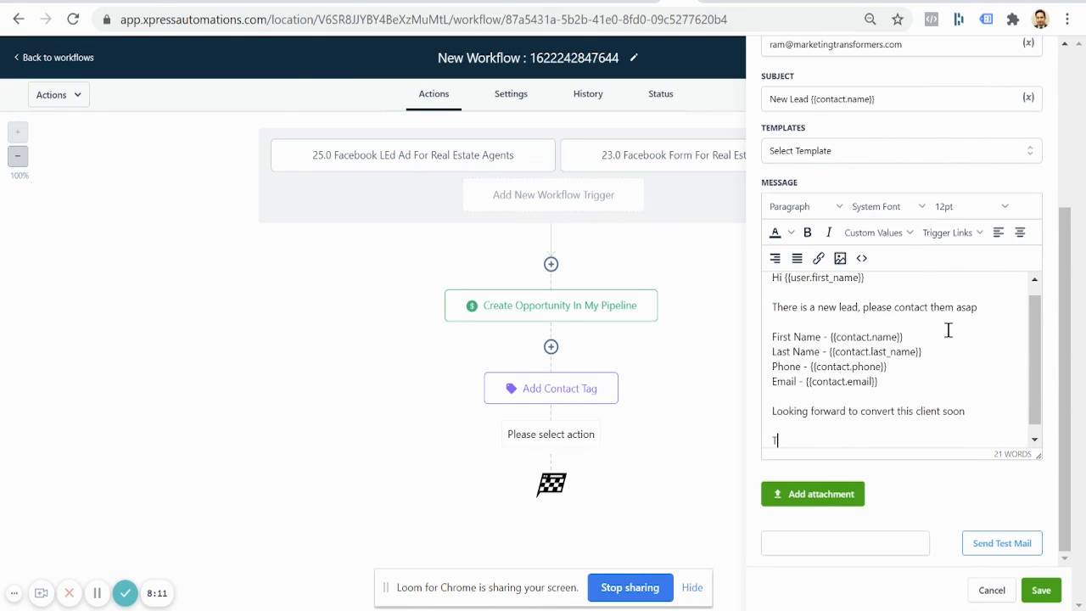
type("hanks")
key("Return")
type("Team")
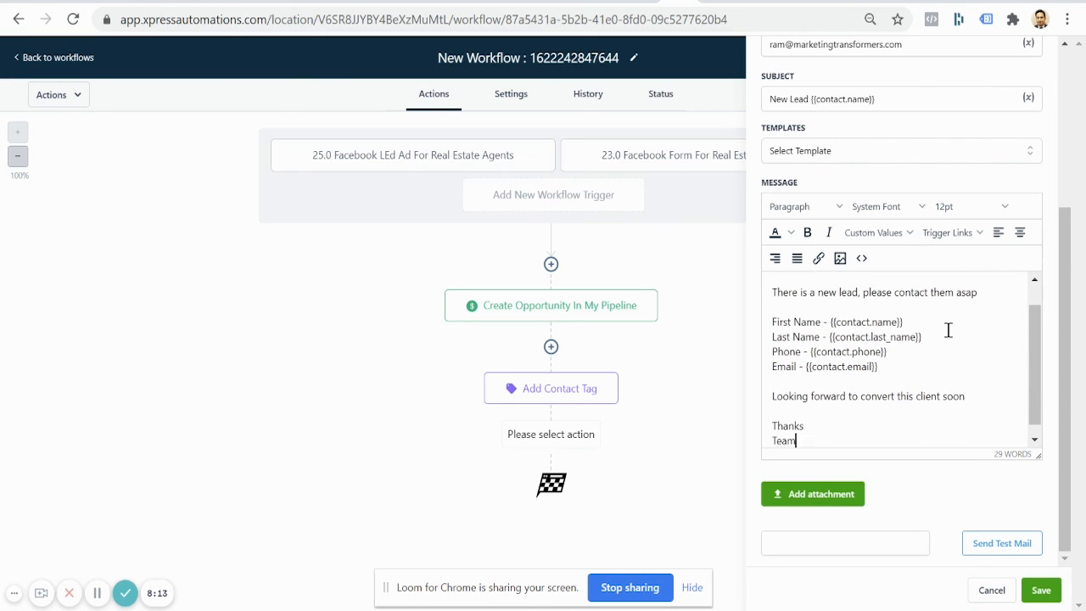
type(" XA")
scroll(949, 330, "up", 2)
scroll(948, 330, "down", 3)
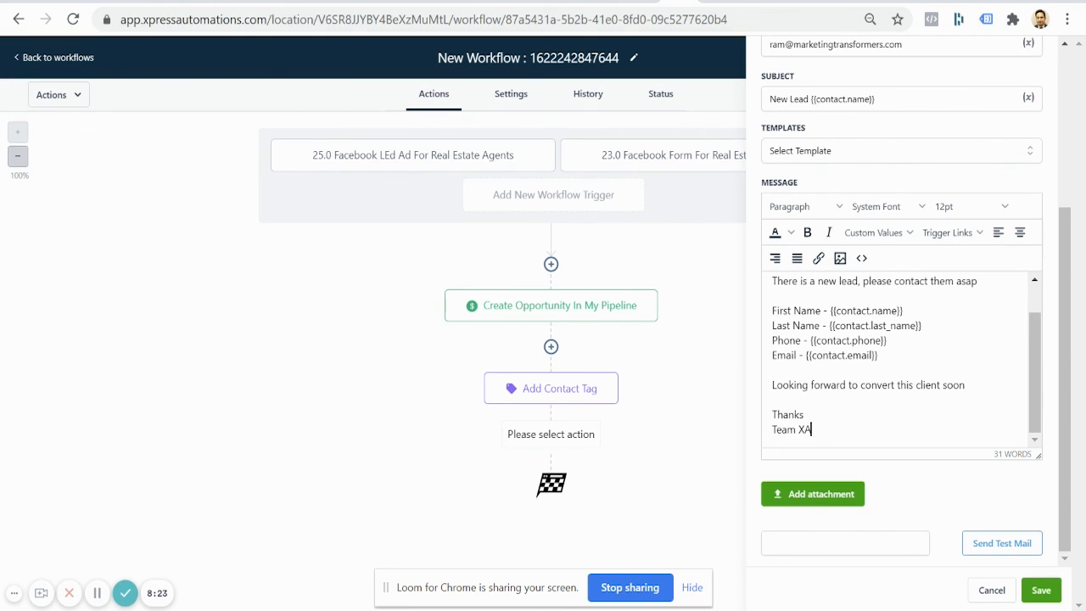
left_click(1041, 591)
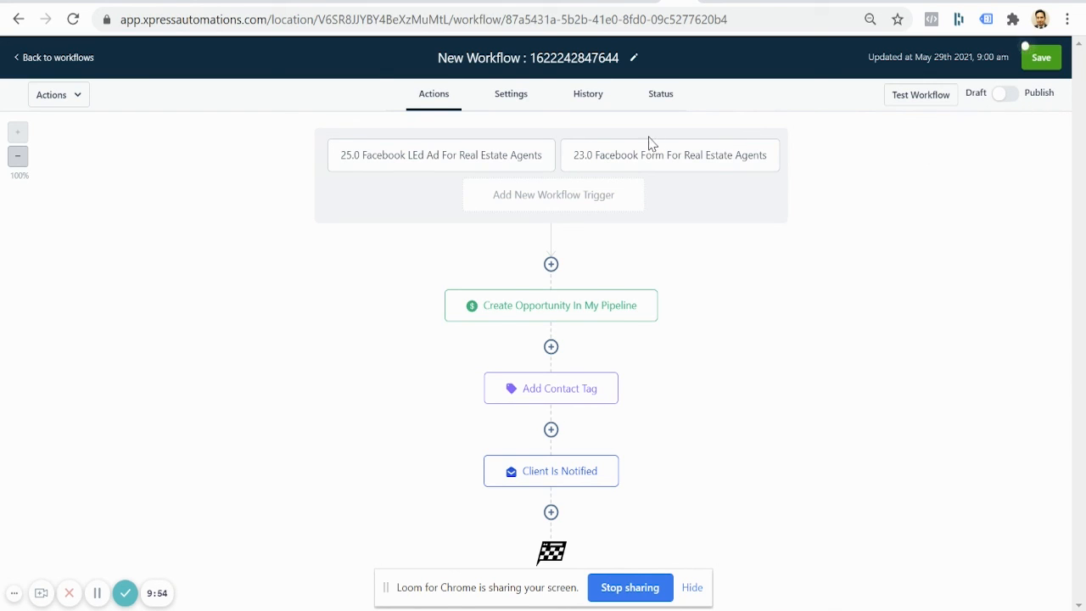
Step: Rename the workflow from its numeric default title to '1.0 Test Workflow'
double_click(625, 64)
triple_click(625, 63)
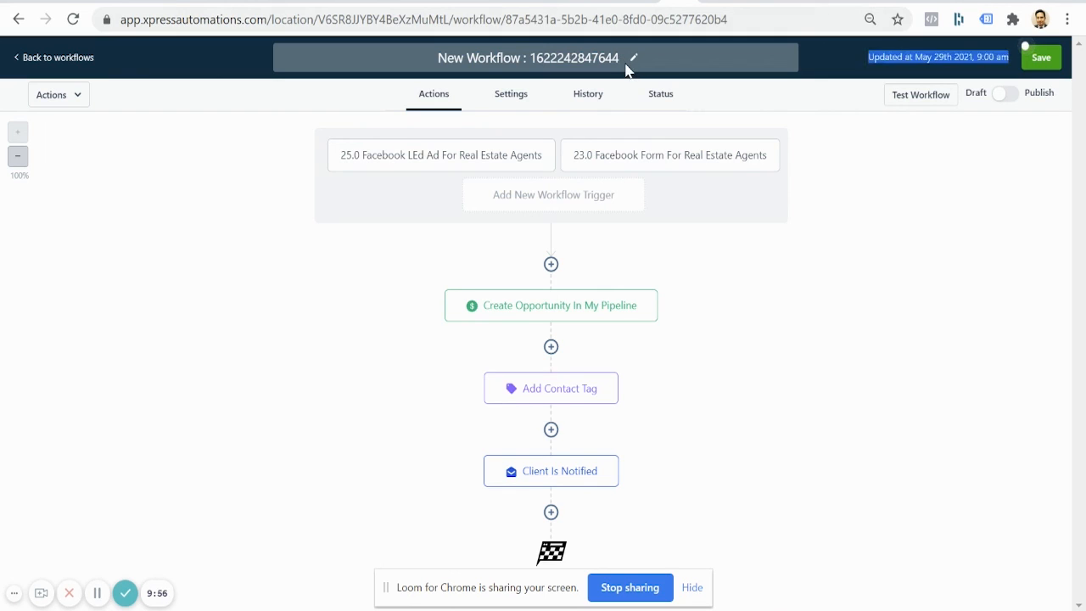
left_click(632, 56)
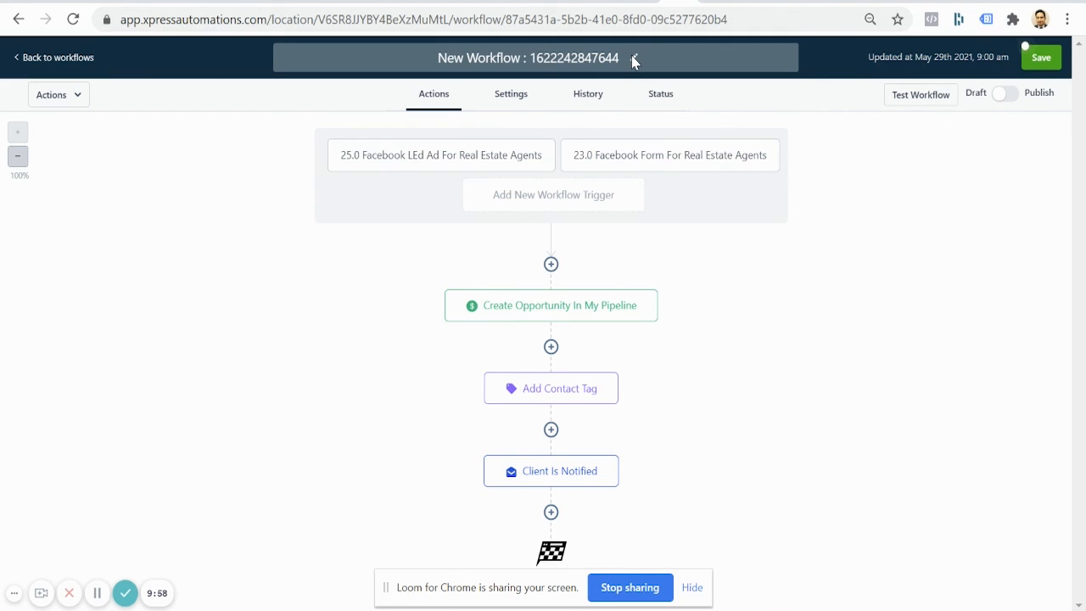
left_click(632, 60)
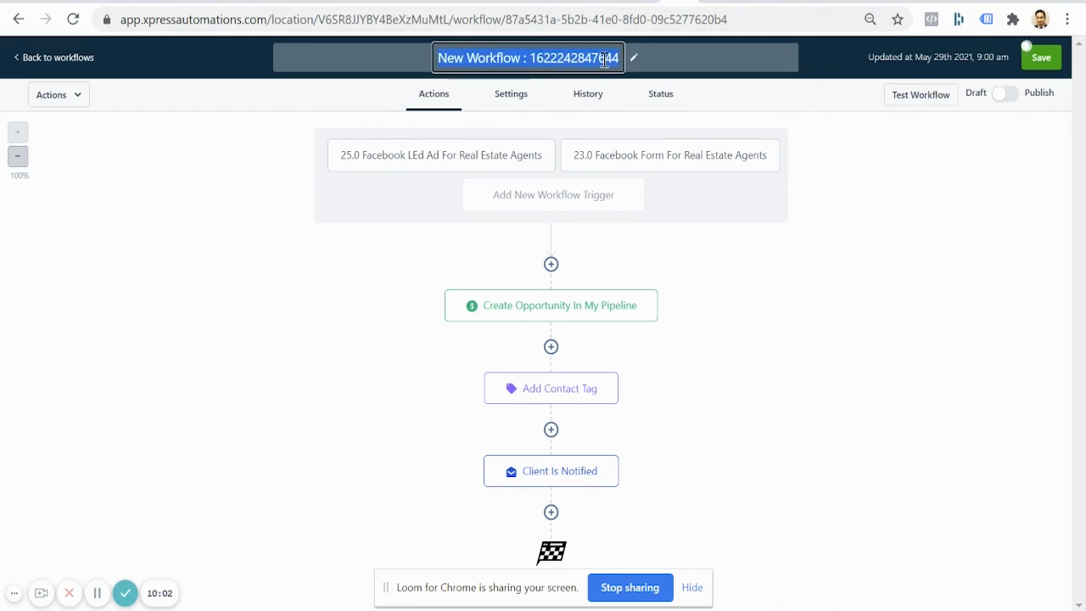
type("1.0 Test Workflow")
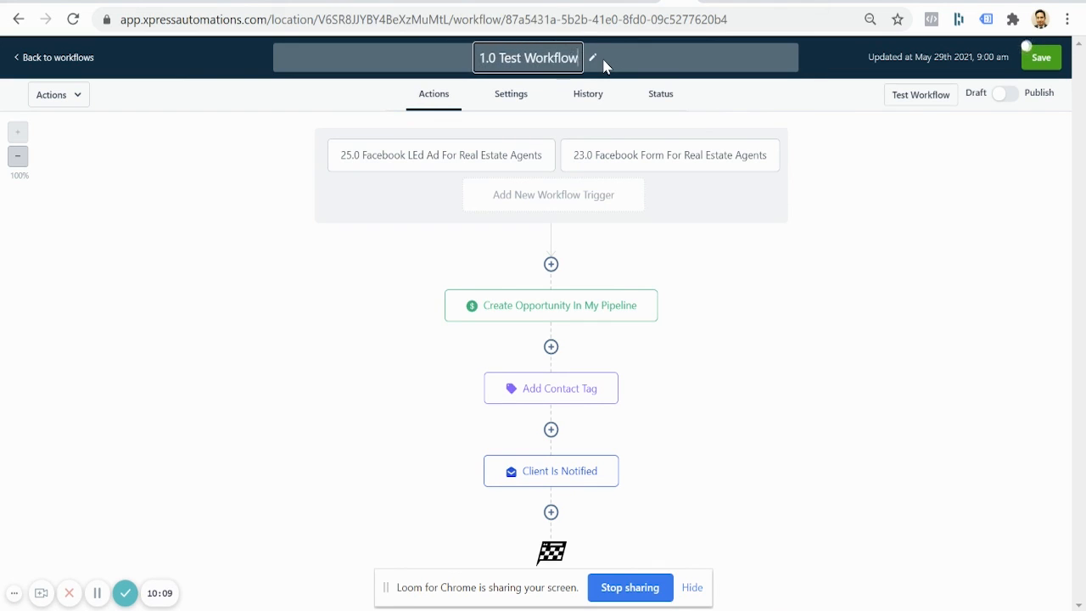
key("Return")
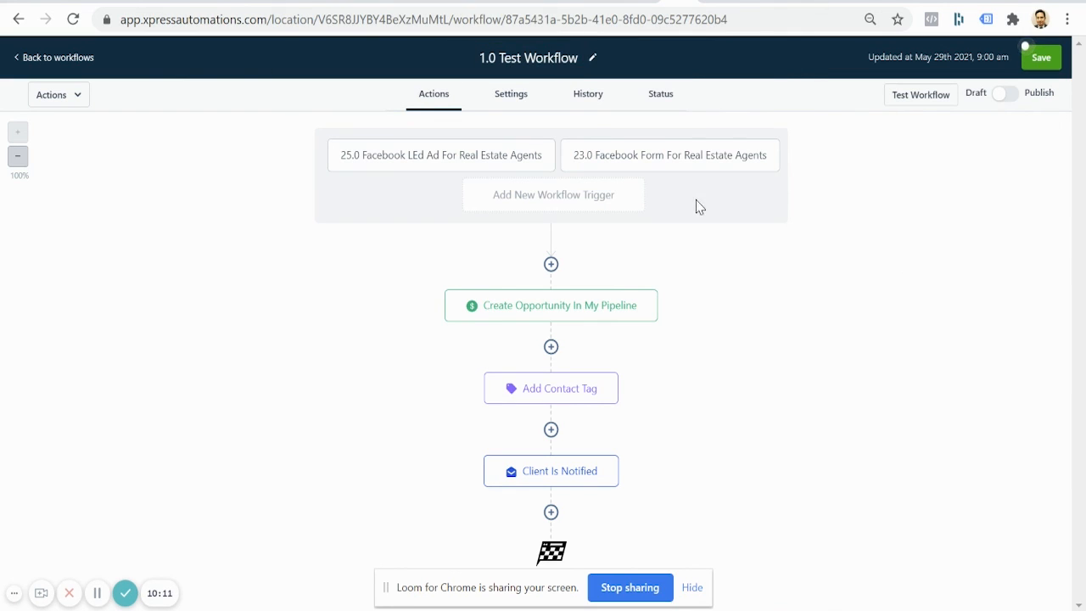